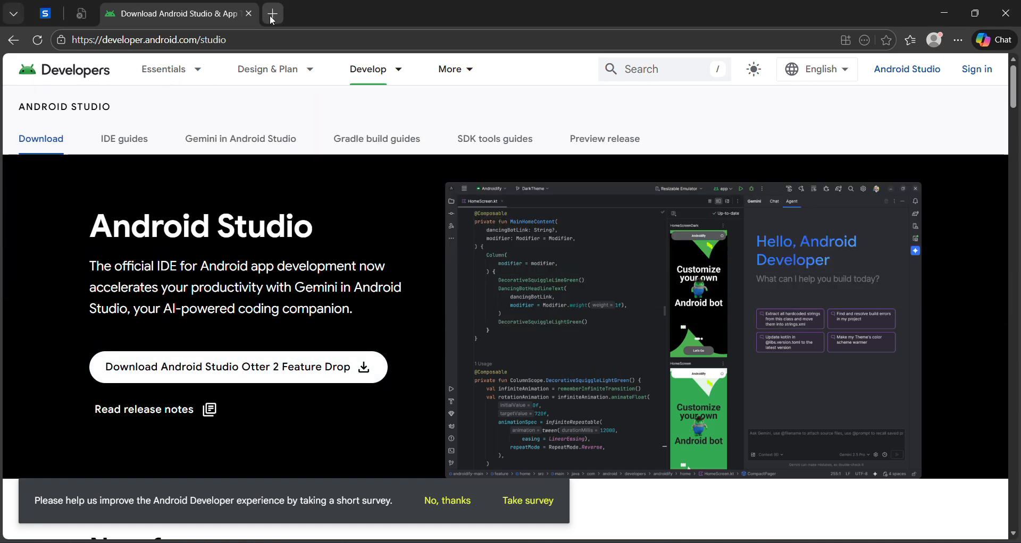
# - Open google.com in a new browser tab and search for "flutter sdk download"
pyautogui.click(272, 14)
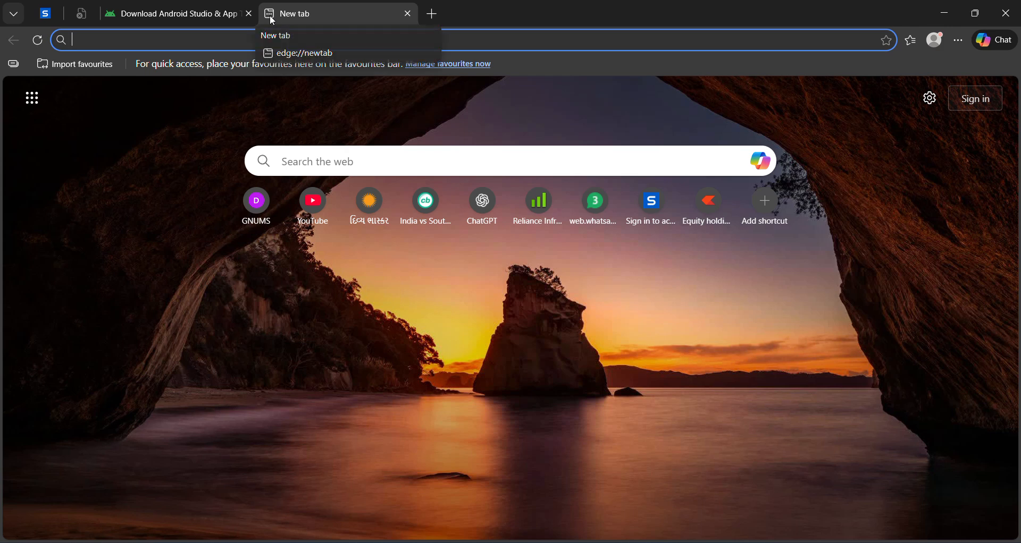
pyautogui.write('google.com')
pyautogui.press('Return')
pyautogui.write('fl')
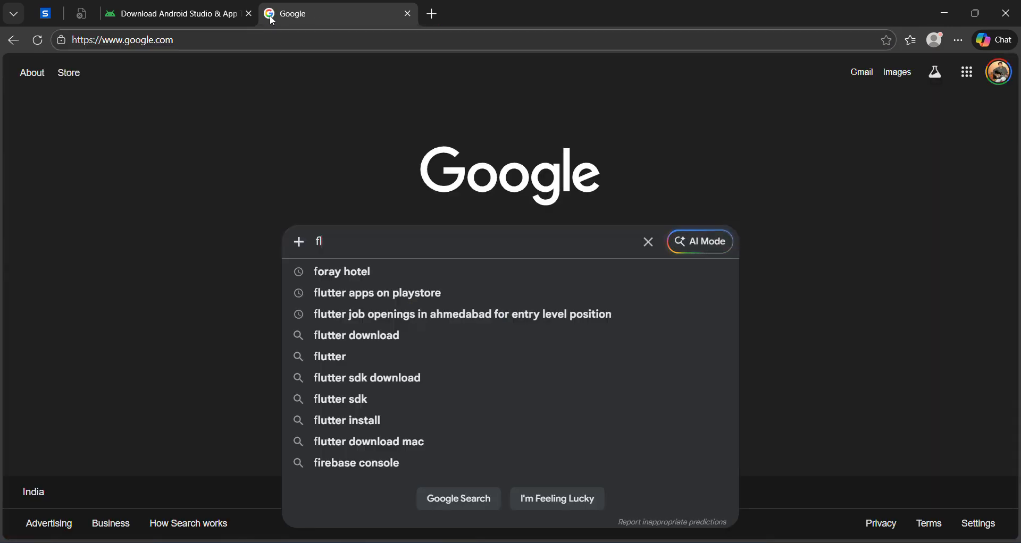
pyautogui.write('utter sdk')
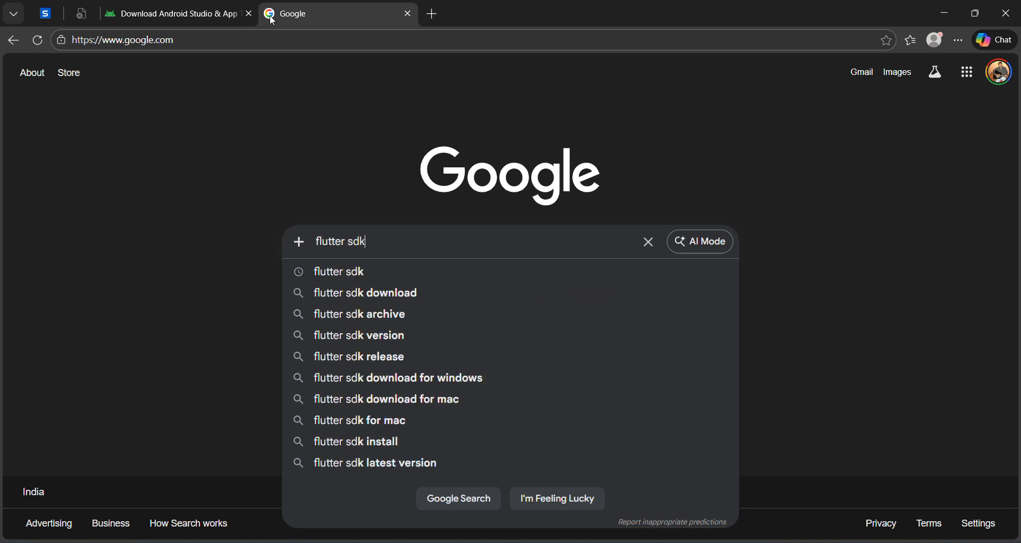
pyautogui.press('Down')
pyautogui.press('Return')
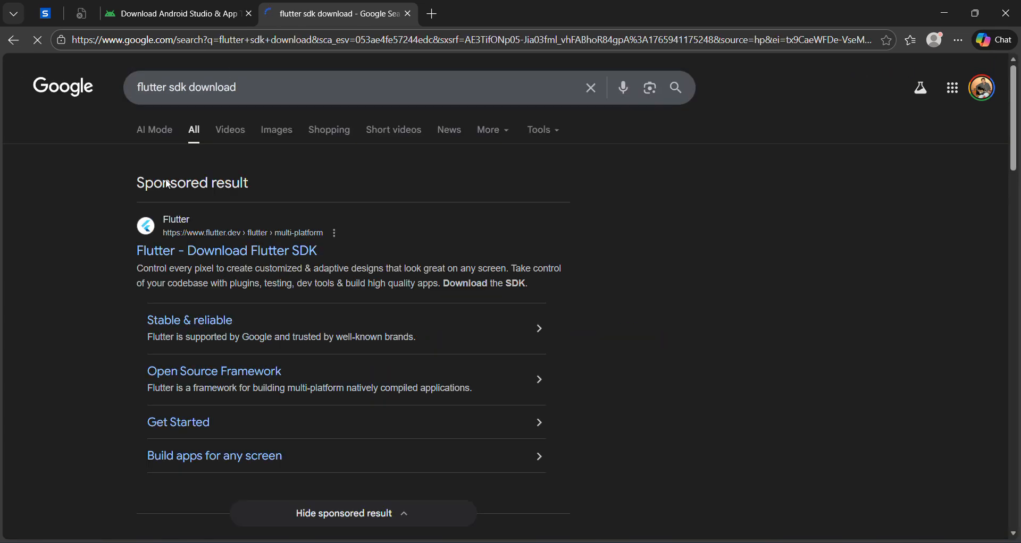
# - Open the Flutter download result and go to the Get started guide's development platform section
pyautogui.click(233, 256)
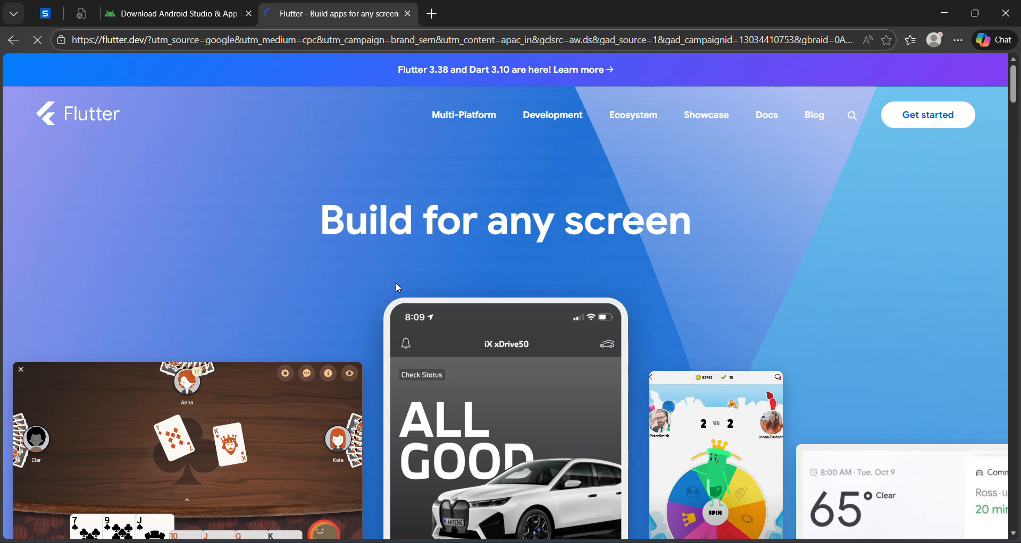
pyautogui.click(947, 119)
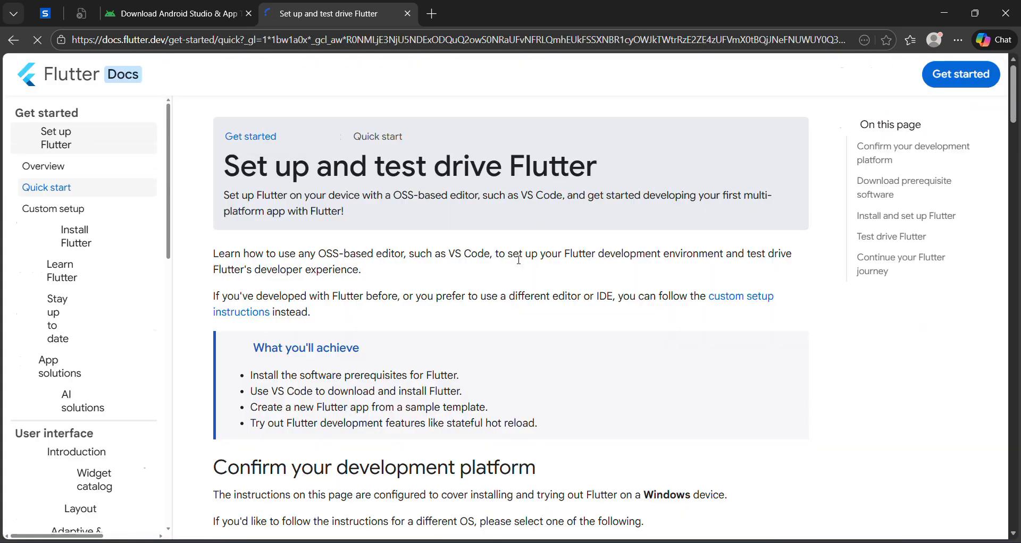
pyautogui.scroll(-5, 284, 321)
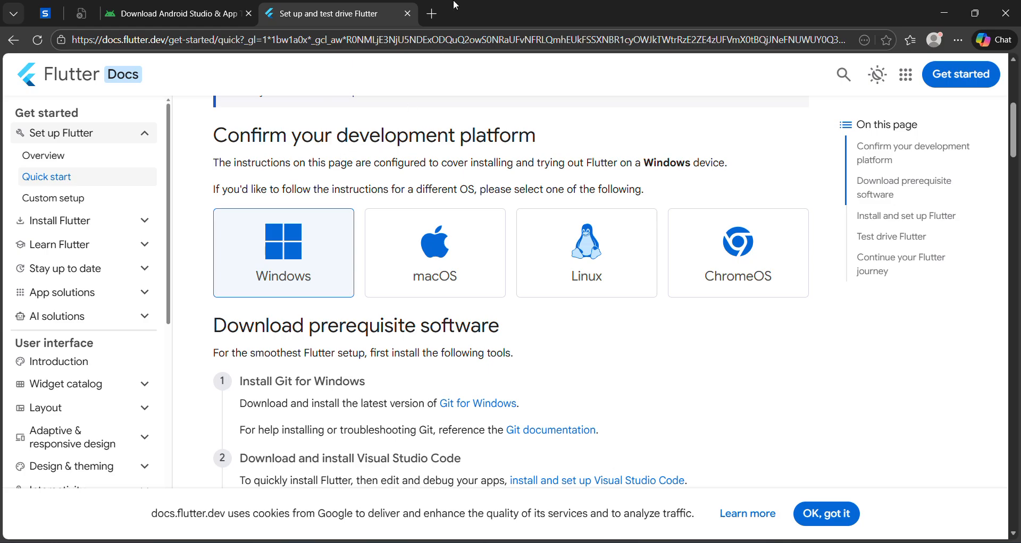
# - Search Google for "git download" in a new tab and open the Git install page for Windows
pyautogui.click(441, 25)
pyautogui.doubleClick(439, 24)
pyautogui.write('g')
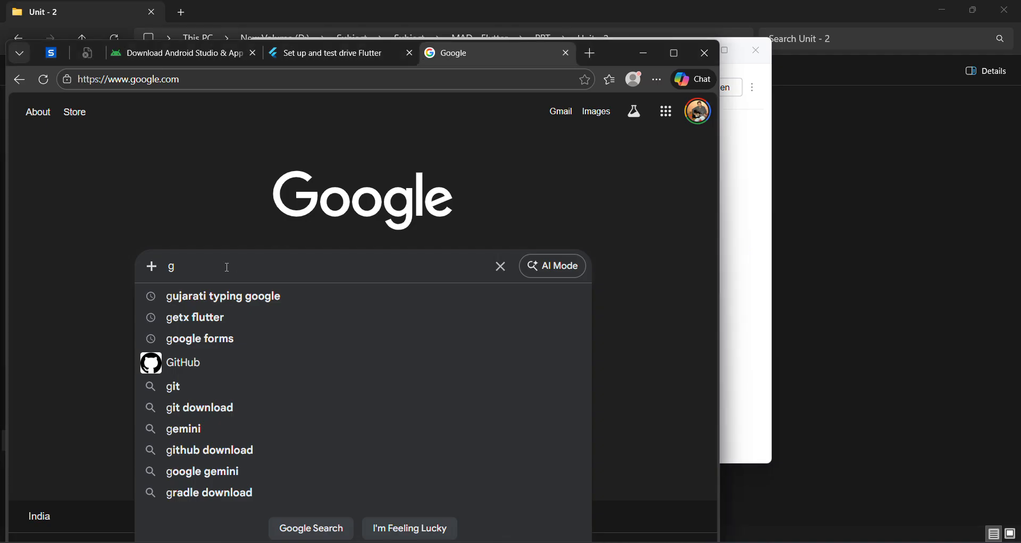
pyautogui.write('it download')
pyautogui.press('Return')
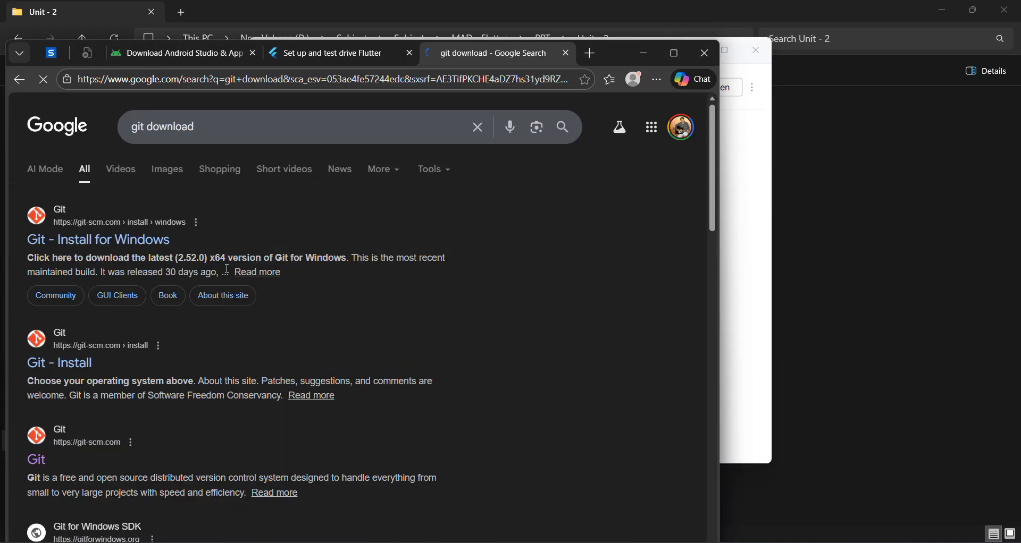
pyautogui.click(114, 243)
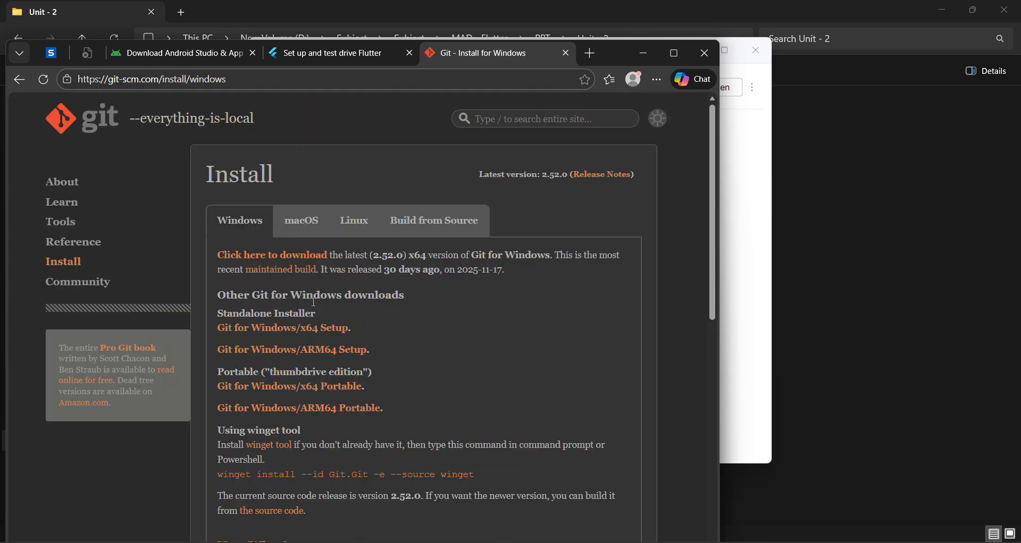
# - Download the Git for Windows/x64 standalone setup and show the file in the Downloads folder
pyautogui.scroll(-5, 314, 302)
pyautogui.scroll(3, 312, 302)
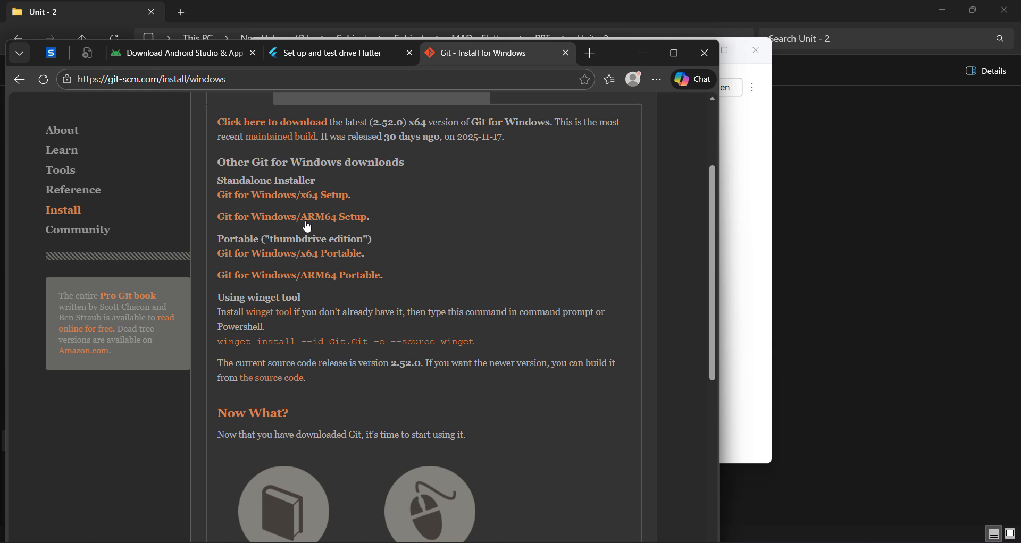
pyautogui.click(294, 197)
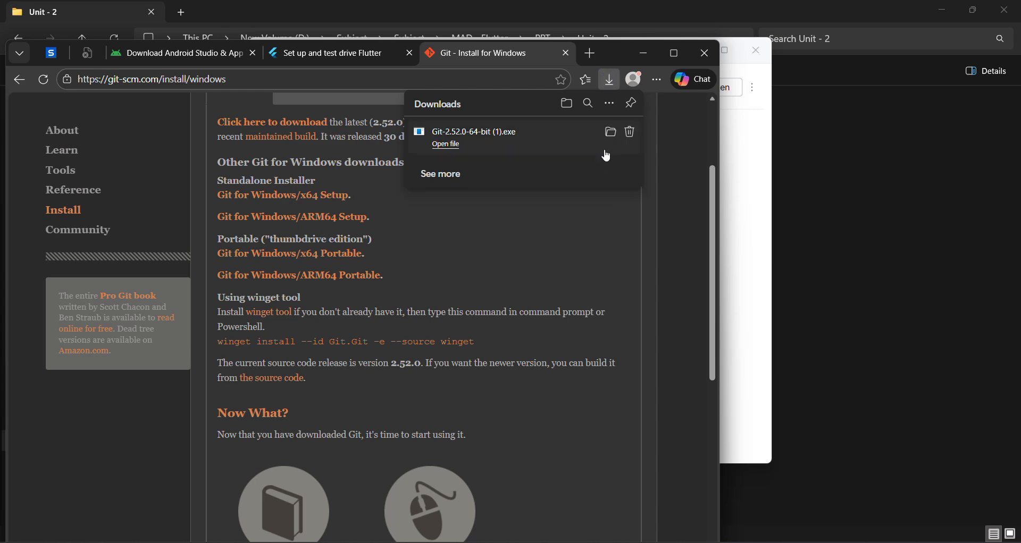
pyautogui.click(611, 132)
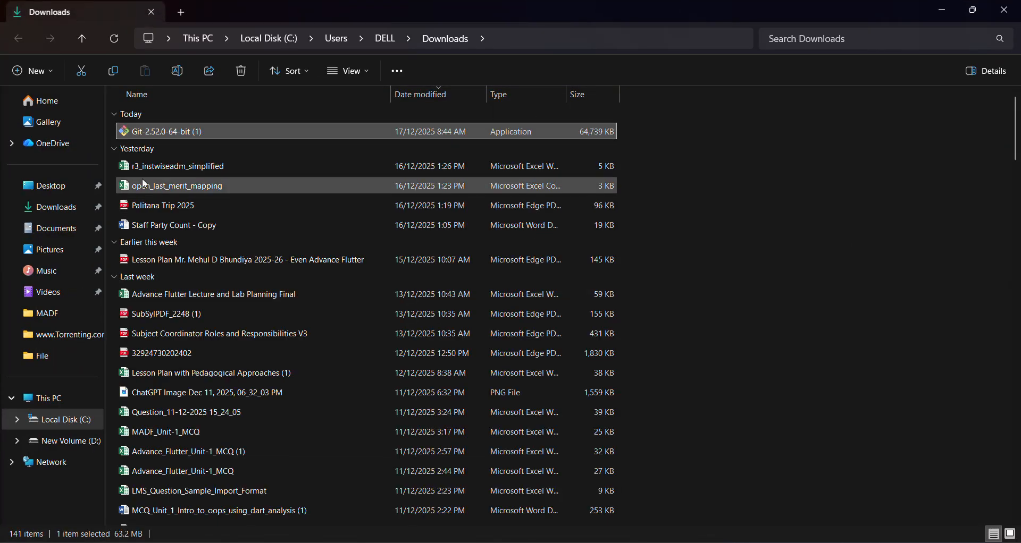
pyautogui.rightClick(150, 133)
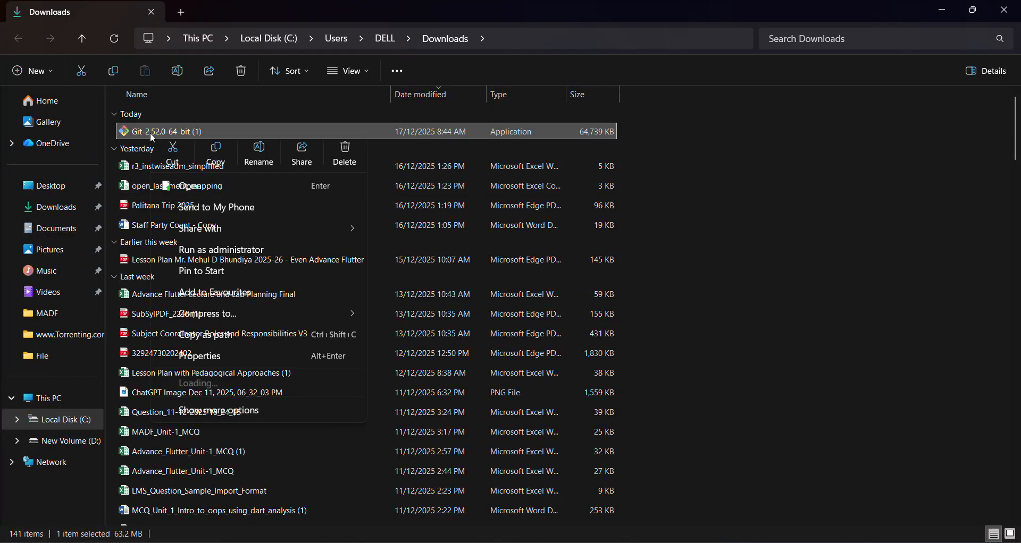
pyautogui.press('Escape')
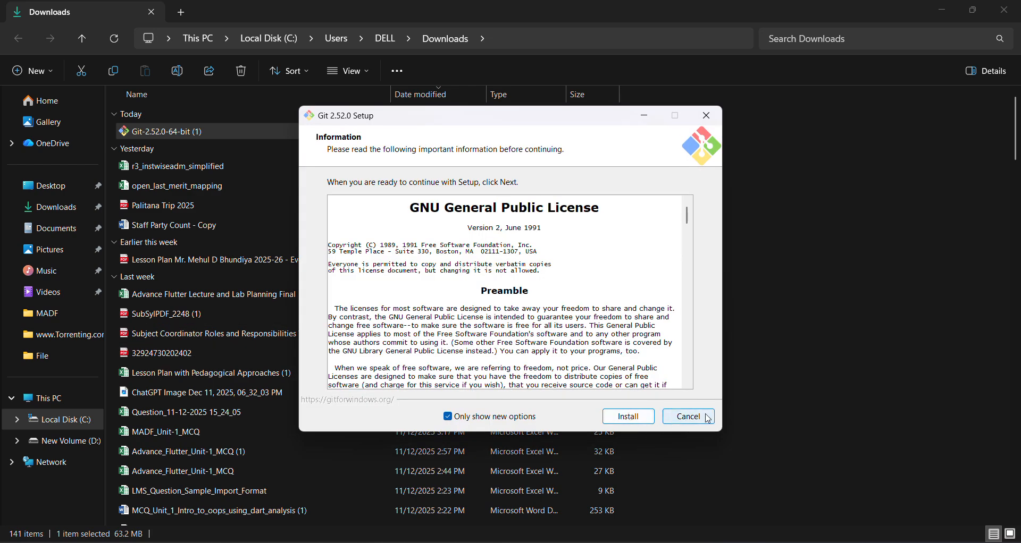
pyautogui.click(688, 417)
pyautogui.click(571, 348)
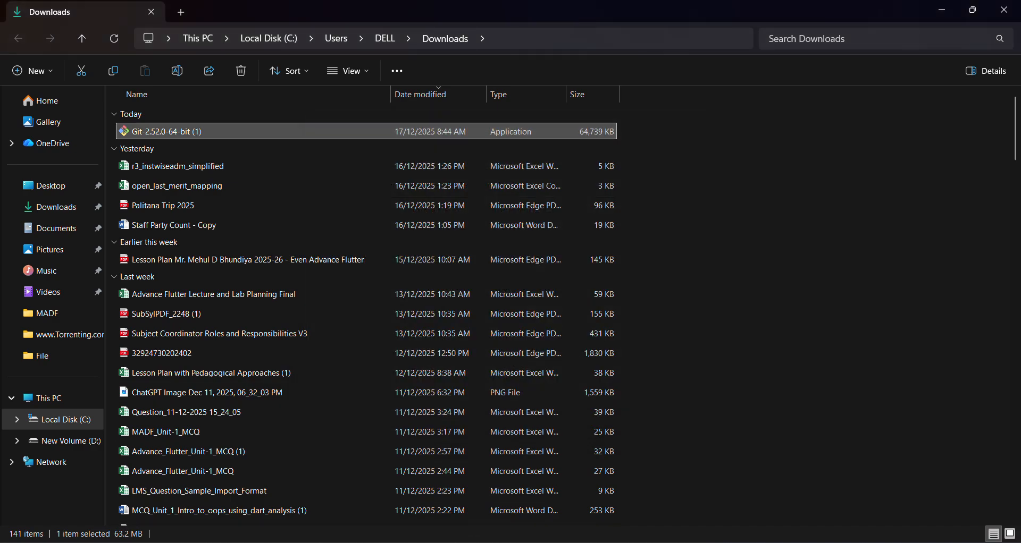
# - Return to the Flutter quick start page in a maximized browser window and skim its setup and test drive sections
pyautogui.hotkey('alt', 'Tab')
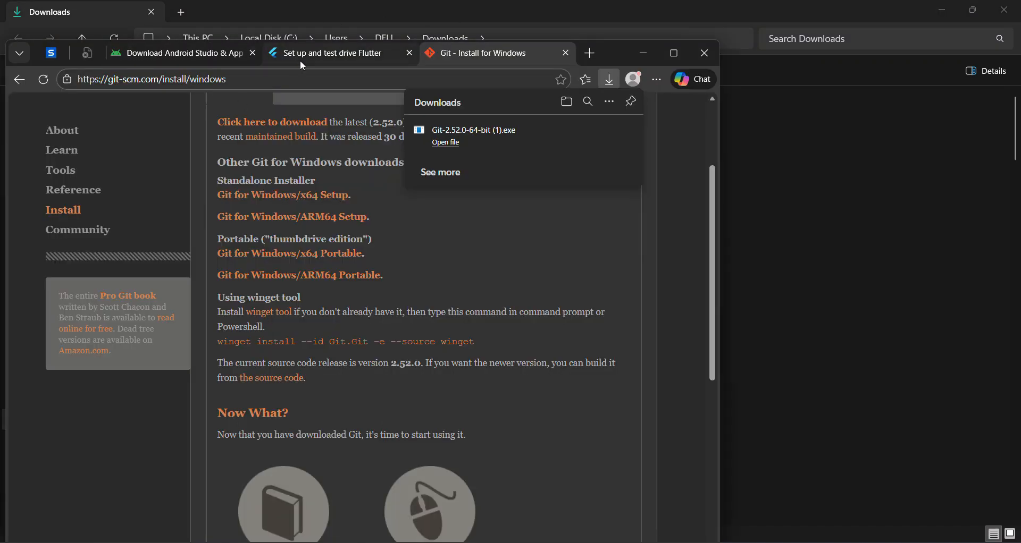
pyautogui.click(319, 53)
pyautogui.click(673, 54)
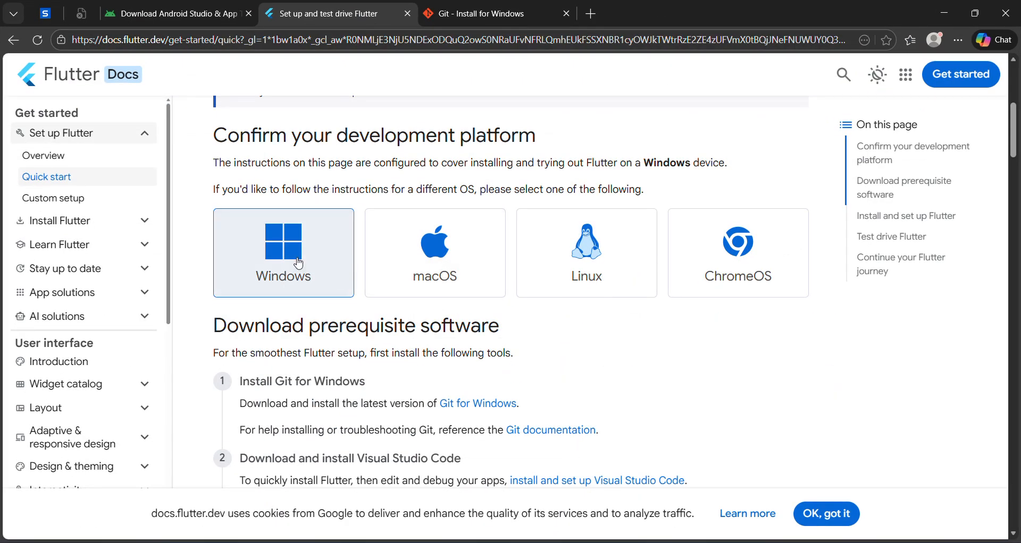
pyautogui.scroll(-8, 311, 271)
pyautogui.scroll(-15, 306, 279)
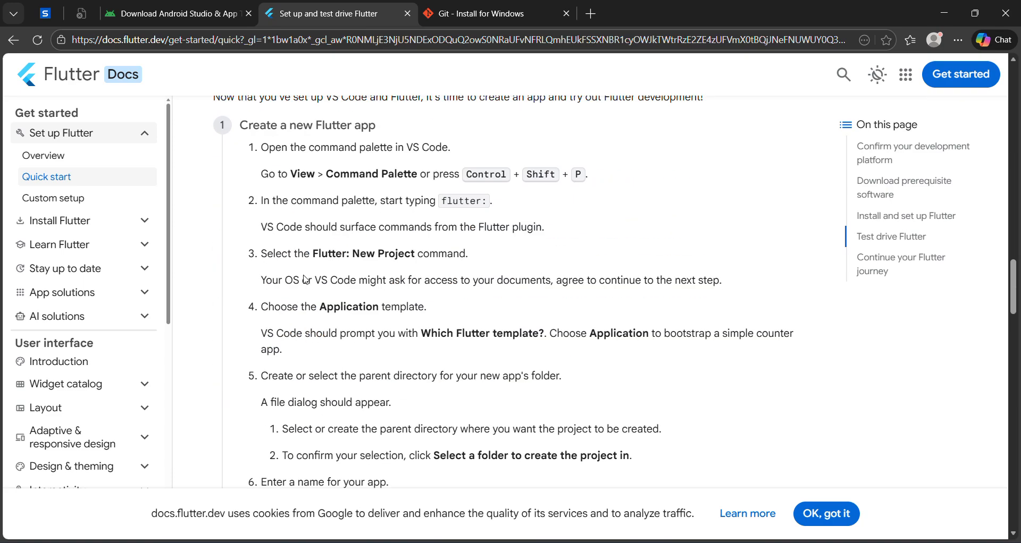
pyautogui.scroll(5, 306, 279)
pyautogui.scroll(-10, 306, 279)
pyautogui.scroll(-15, 306, 279)
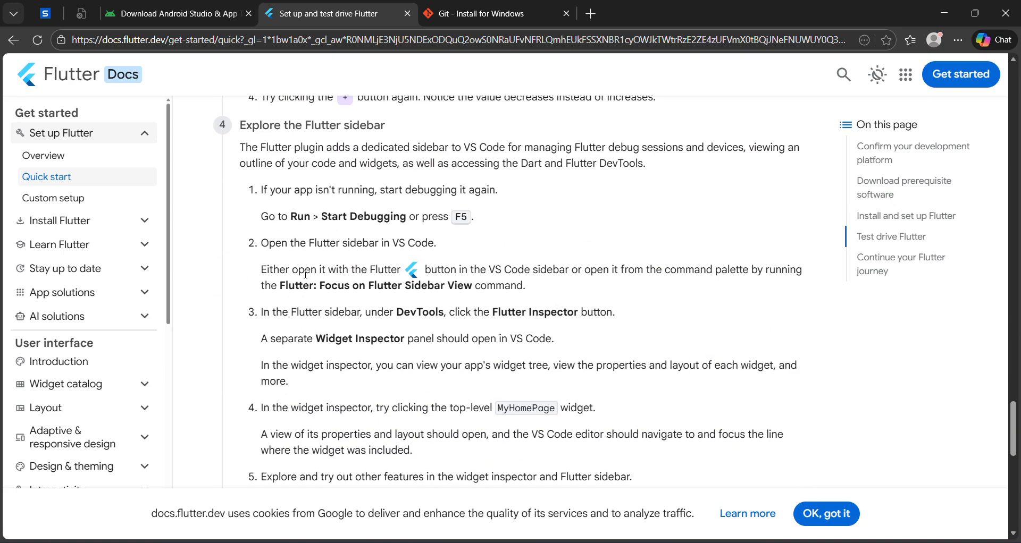
pyautogui.scroll(13, 306, 273)
pyautogui.scroll(12, 306, 269)
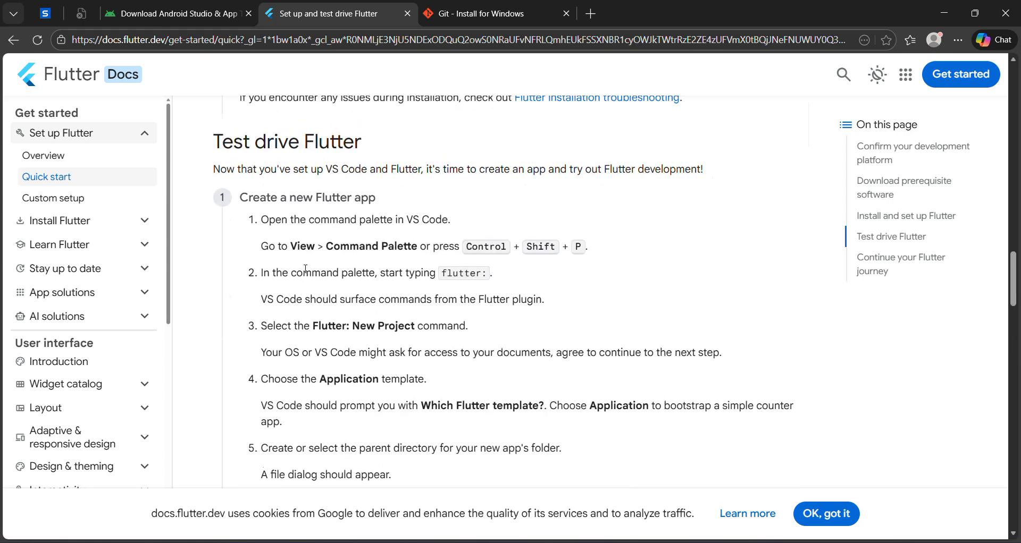
pyautogui.scroll(5, 305, 269)
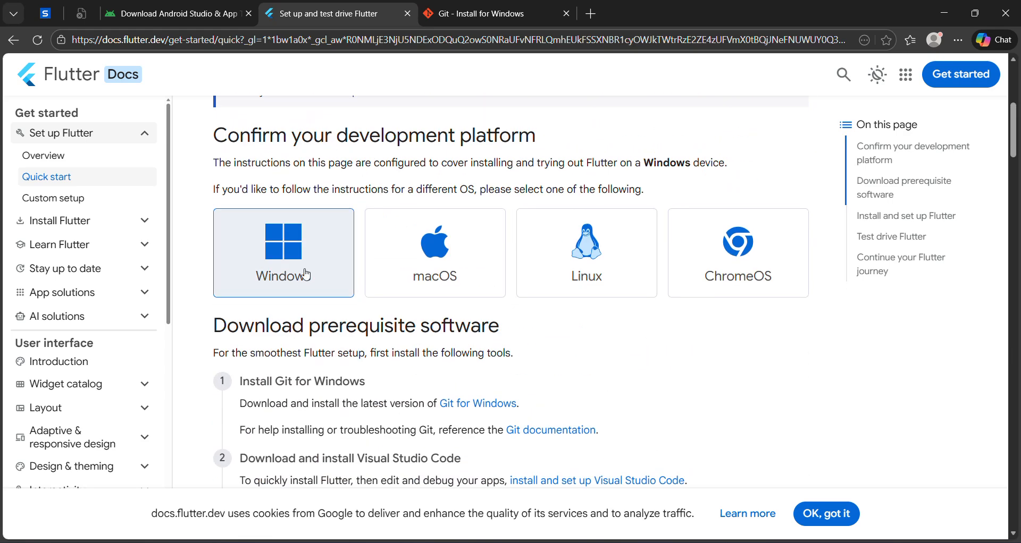
# - Examine the prerequisite software instructions for Windows, covering Git for Windows and Visual Studio Code
pyautogui.scroll(-1, 303, 276)
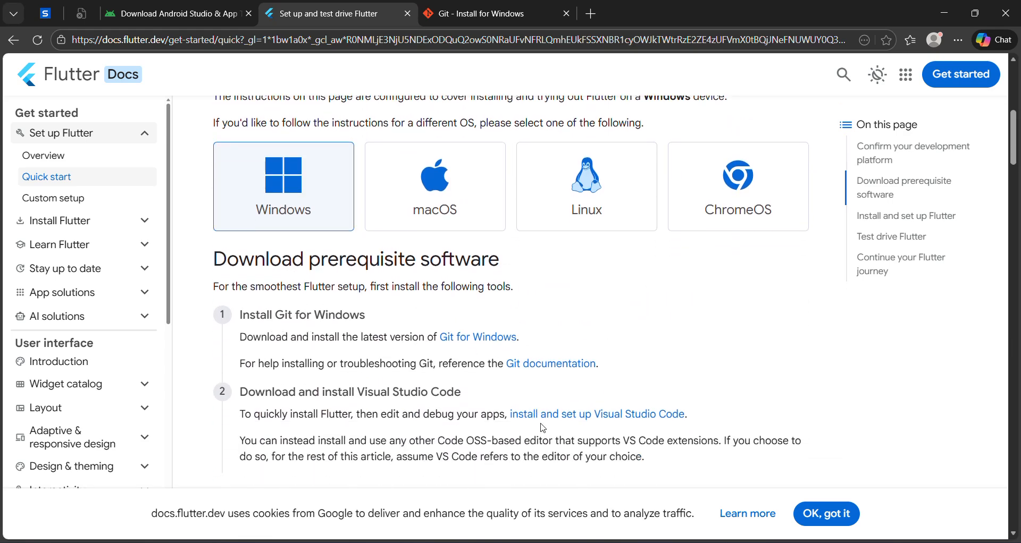
pyautogui.scroll(-1, 282, 352)
pyautogui.moveTo(281, 353); pyautogui.dragTo(357, 353)
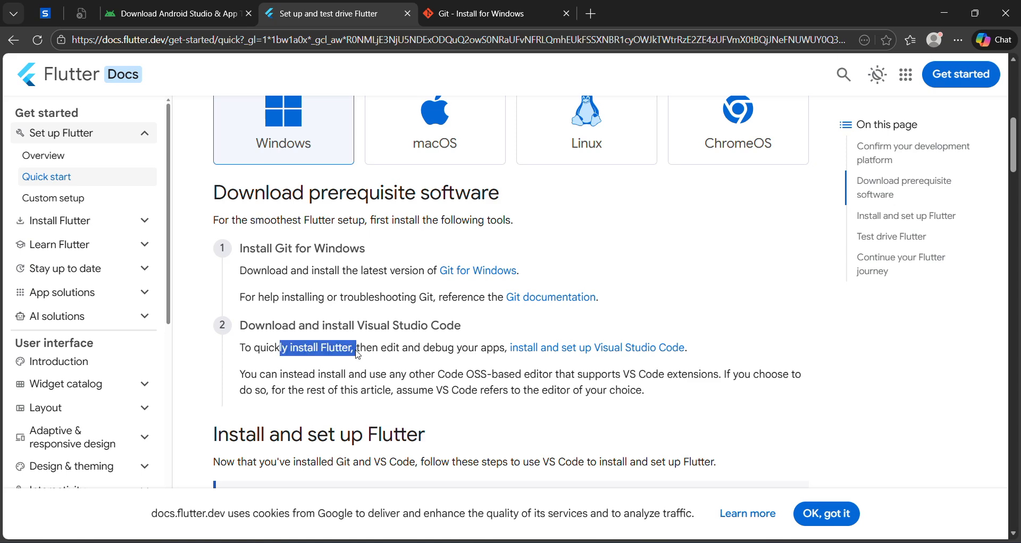
pyautogui.moveTo(269, 297); pyautogui.dragTo(274, 298)
pyautogui.scroll(2, 287, 157)
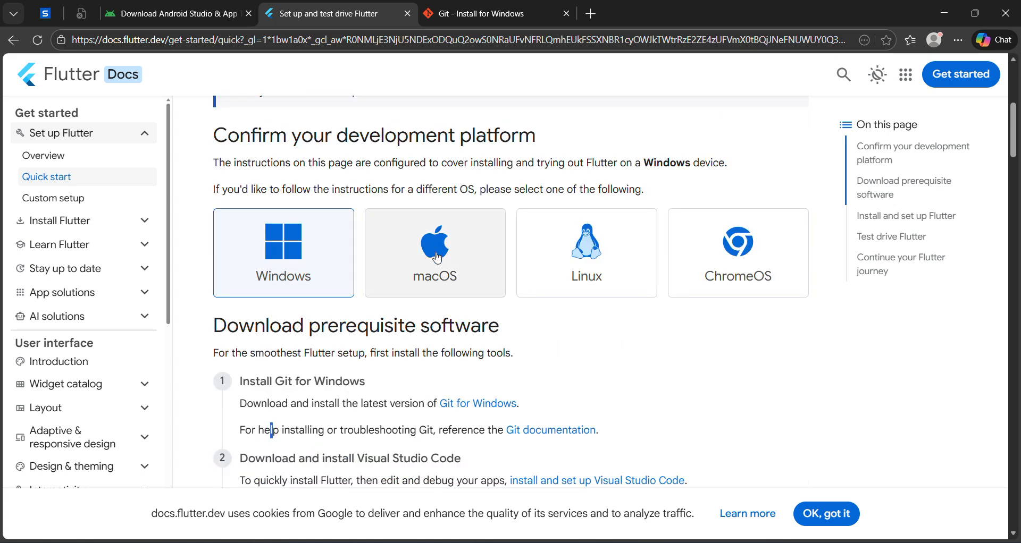
pyautogui.click(434, 255)
pyautogui.click(296, 264)
pyautogui.scroll(-2, 296, 263)
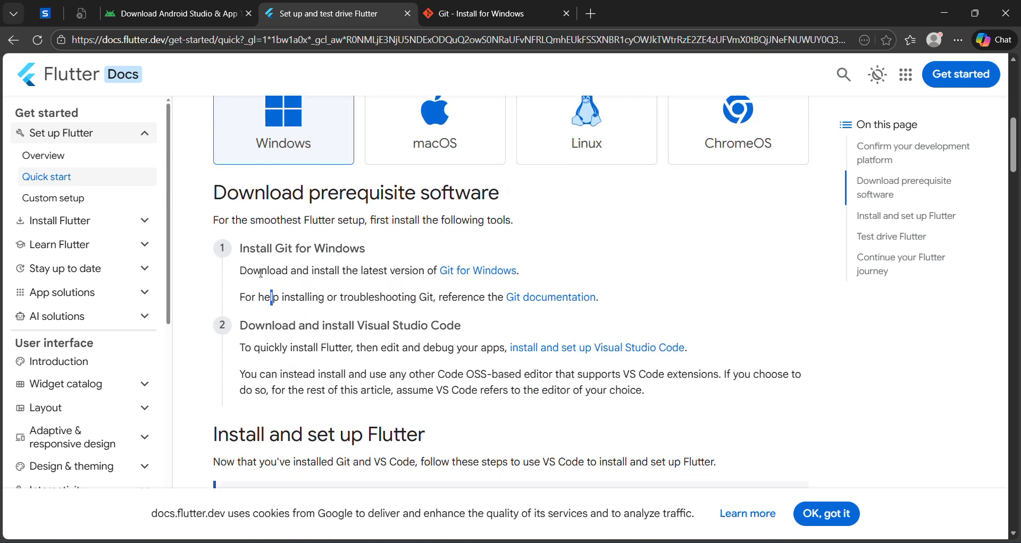
pyautogui.moveTo(261, 272); pyautogui.dragTo(420, 271)
pyautogui.moveTo(255, 298); pyautogui.dragTo(438, 298)
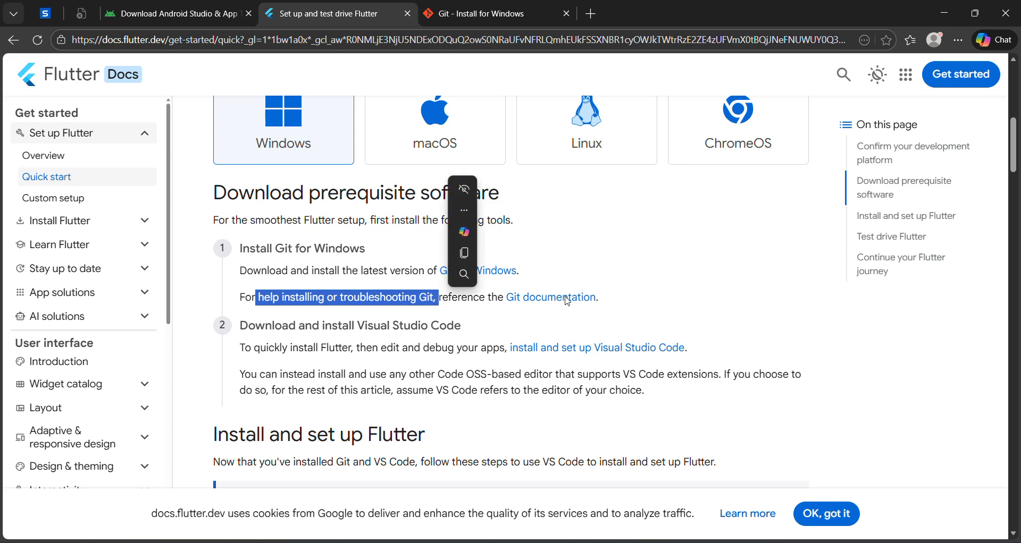
pyautogui.click(313, 341)
# - Read the Install and set up Flutter section, from the manual download note through the VS Code installation and PATH instructions
pyautogui.scroll(-3, 300, 343)
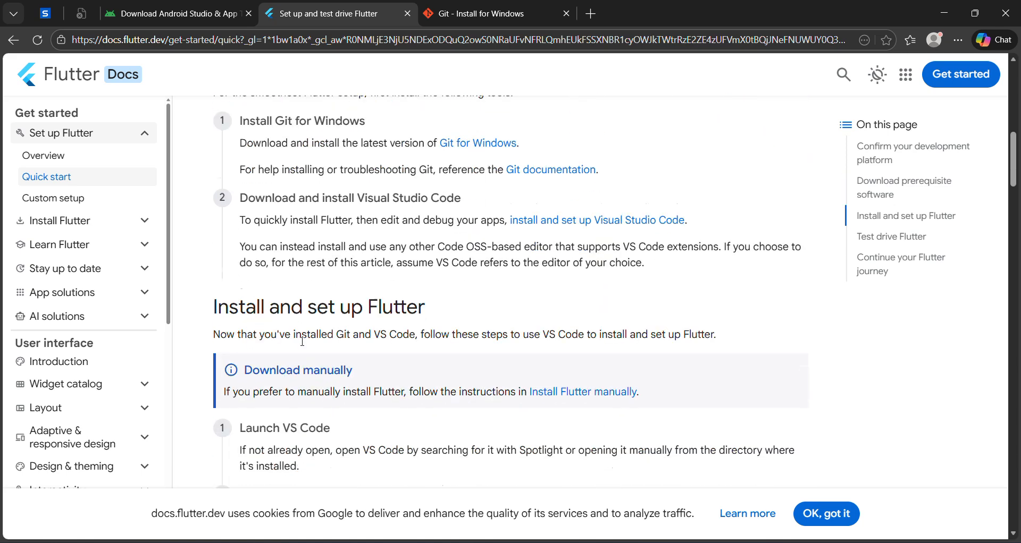
pyautogui.moveTo(466, 302); pyautogui.dragTo(303, 299)
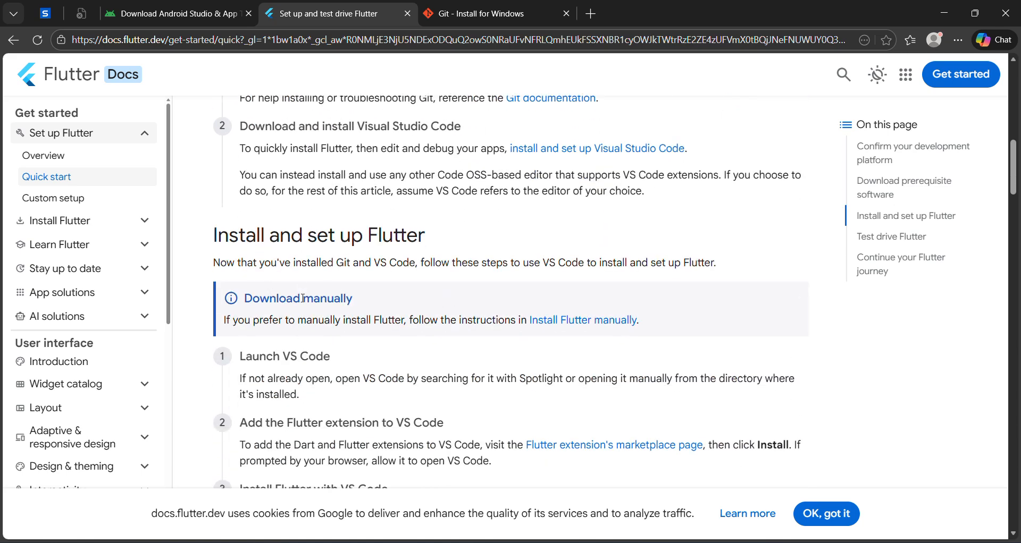
pyautogui.scroll(-1, 287, 297)
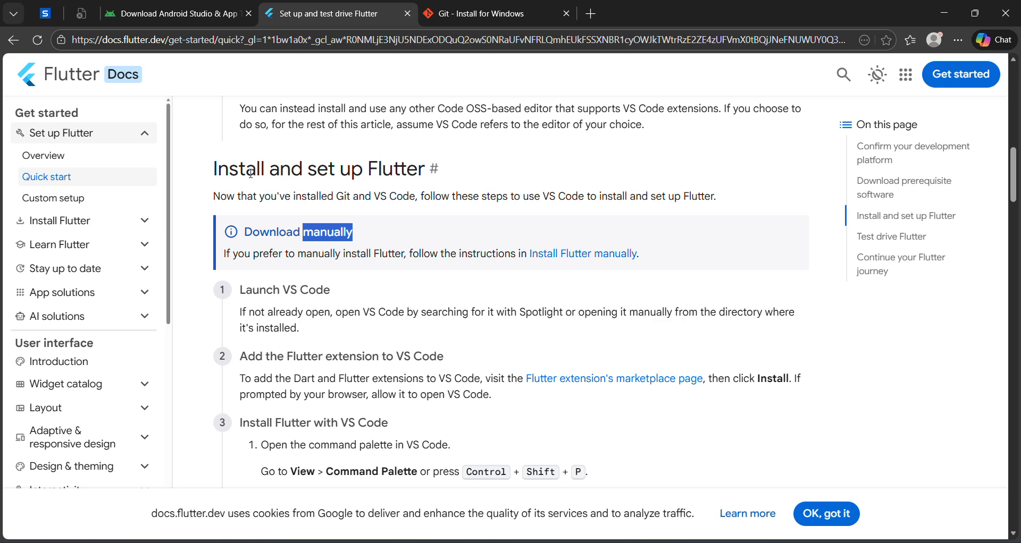
pyautogui.click(277, 199)
pyautogui.moveTo(276, 199); pyautogui.dragTo(685, 198)
pyautogui.scroll(-2, 341, 327)
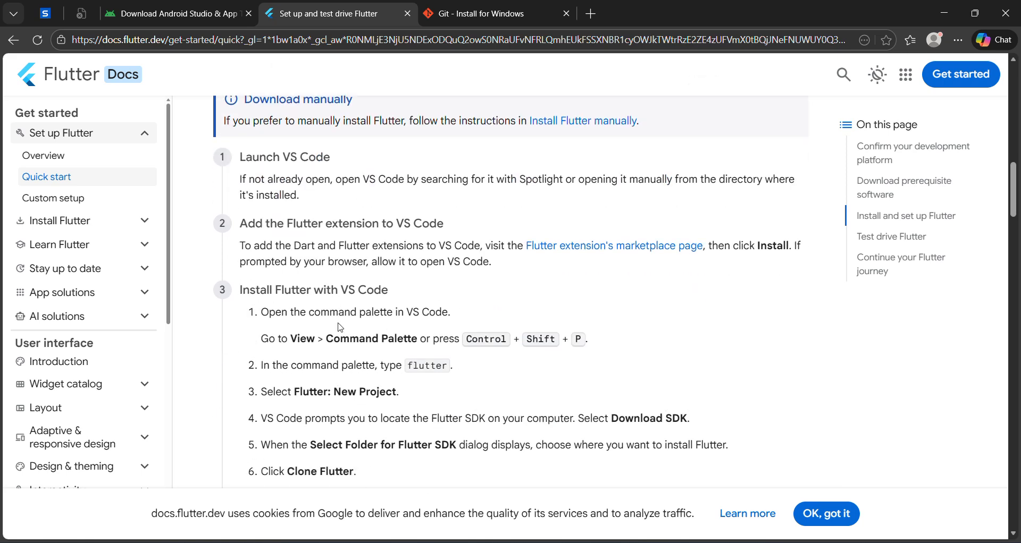
pyautogui.scroll(-2, 340, 326)
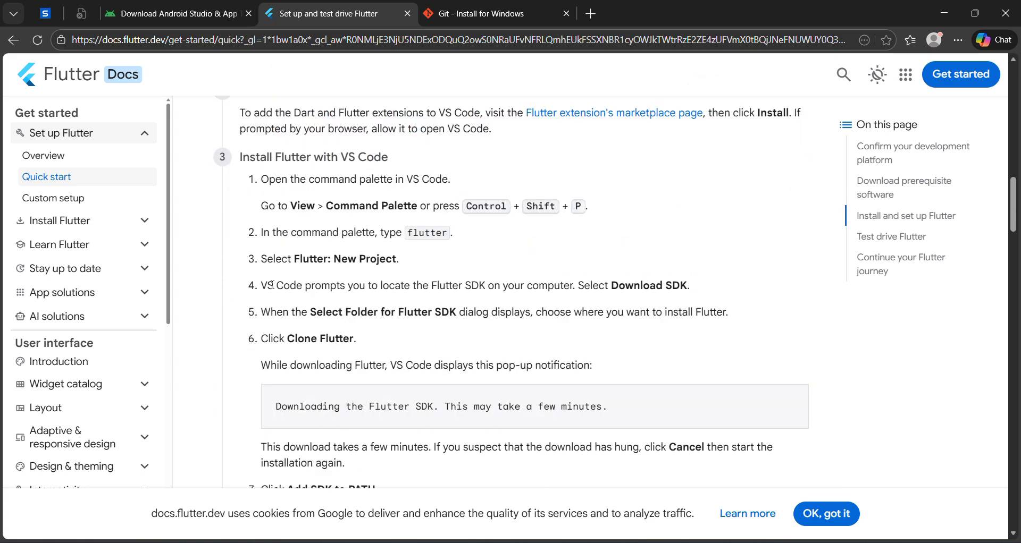
pyautogui.moveTo(274, 286); pyautogui.dragTo(654, 287)
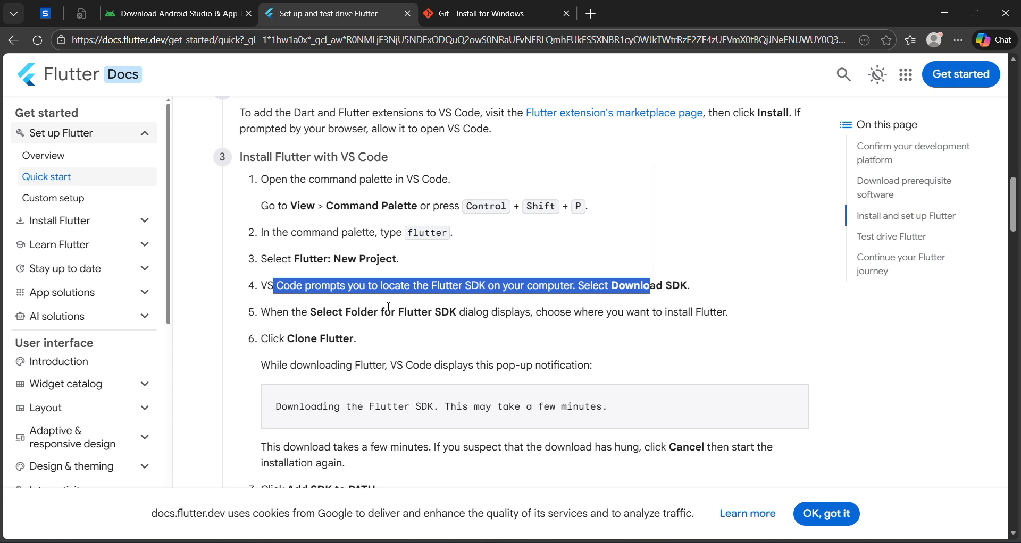
pyautogui.click(422, 290)
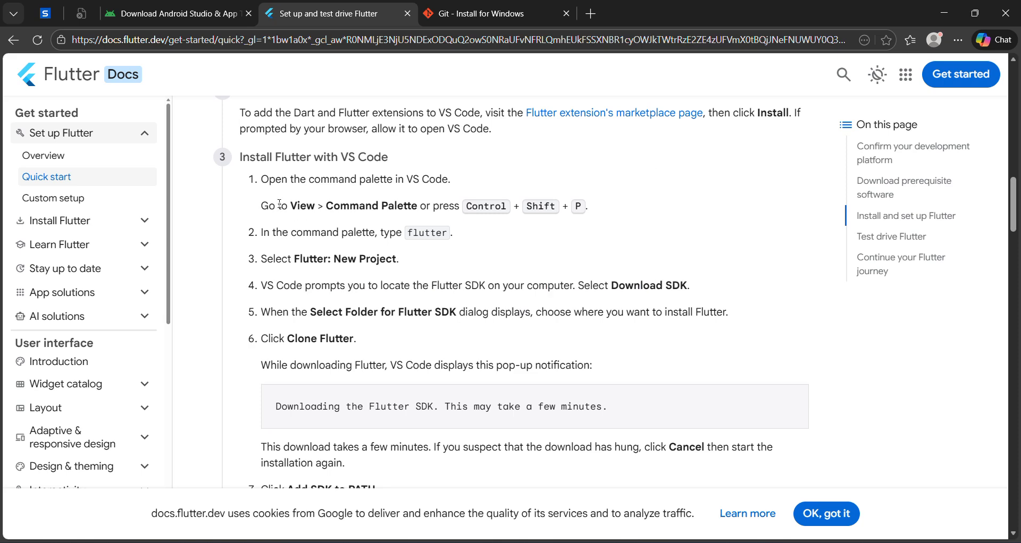
pyautogui.moveTo(275, 207); pyautogui.dragTo(571, 211)
pyautogui.click(571, 213)
pyautogui.scroll(-5, 290, 263)
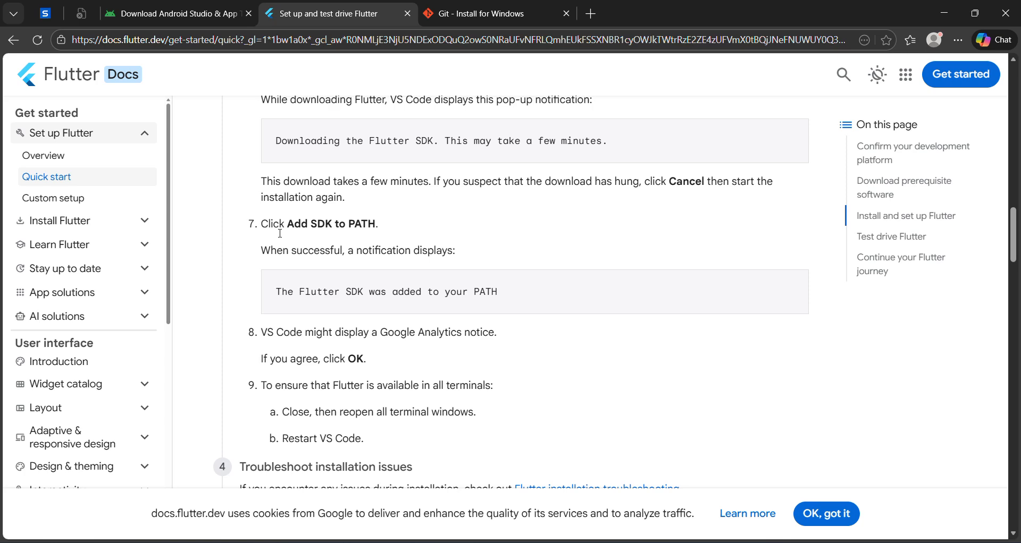
# - Return to the Flutter quick start page and review its Install and set up Flutter section
pyautogui.click(13, 39)
pyautogui.click(13, 40)
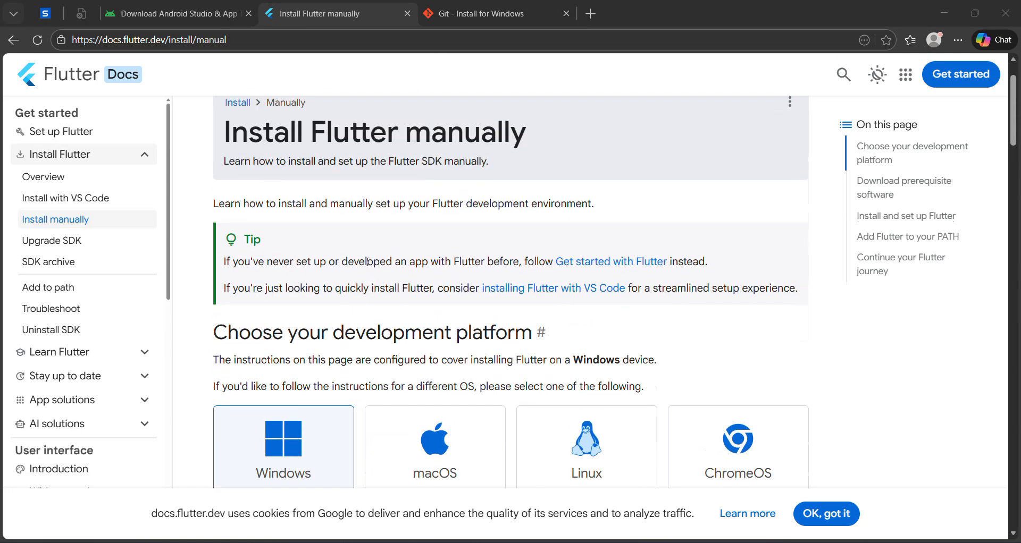
pyautogui.click(13, 40)
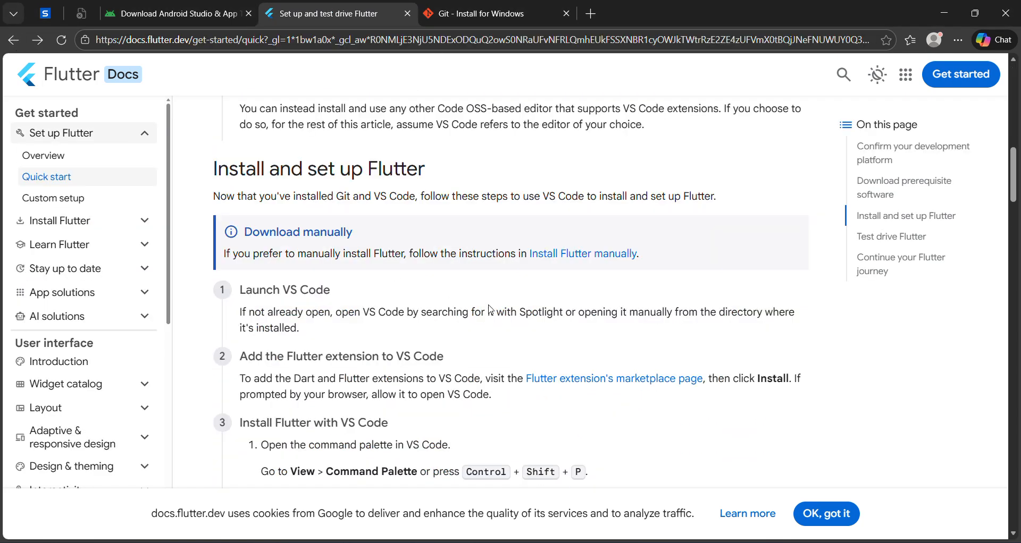
pyautogui.scroll(-2, 495, 317)
pyautogui.scroll(2, 495, 318)
pyautogui.scroll(-1, 229, 338)
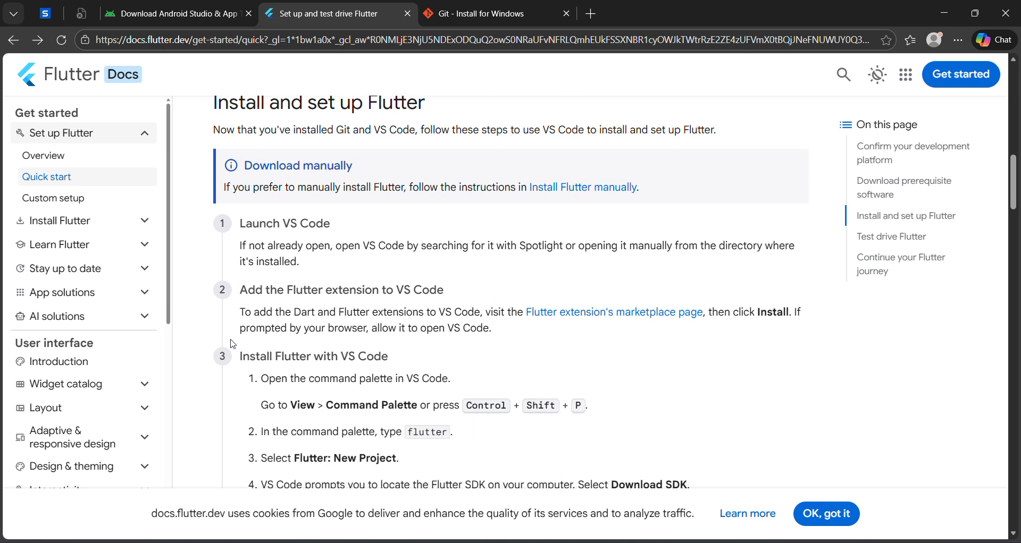
# - Start downloading the flutter_windows_3.38.5-stable.zip bundle from the Install Flutter manually page, and cancel the download
pyautogui.click(613, 195)
pyautogui.scroll(-4, 509, 255)
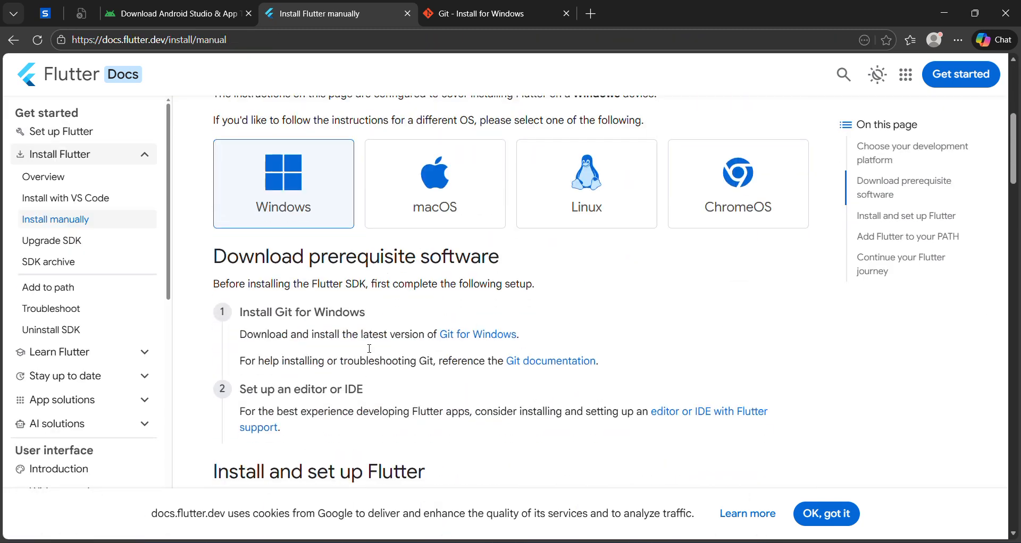
pyautogui.scroll(-3, 378, 410)
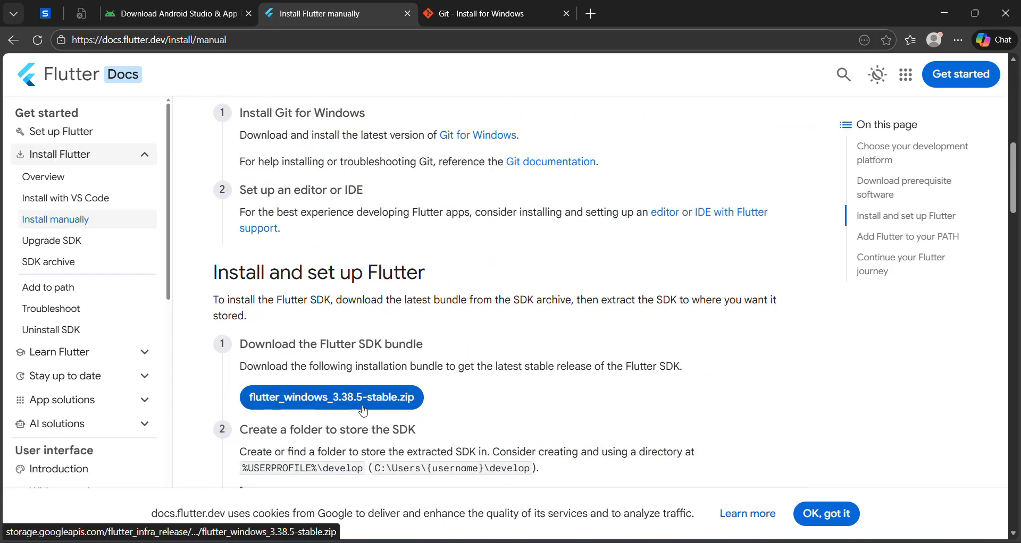
pyautogui.click(363, 411)
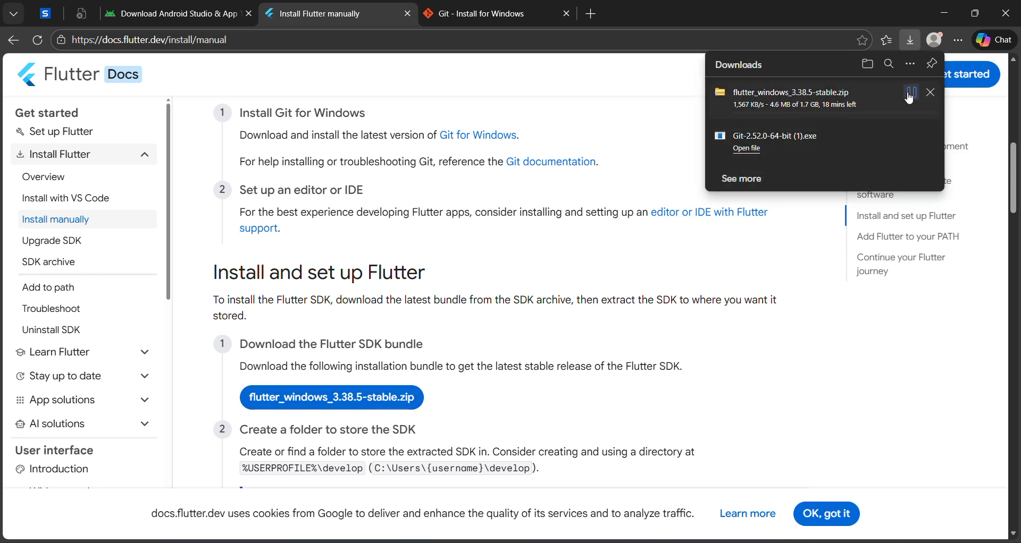
pyautogui.click(910, 93)
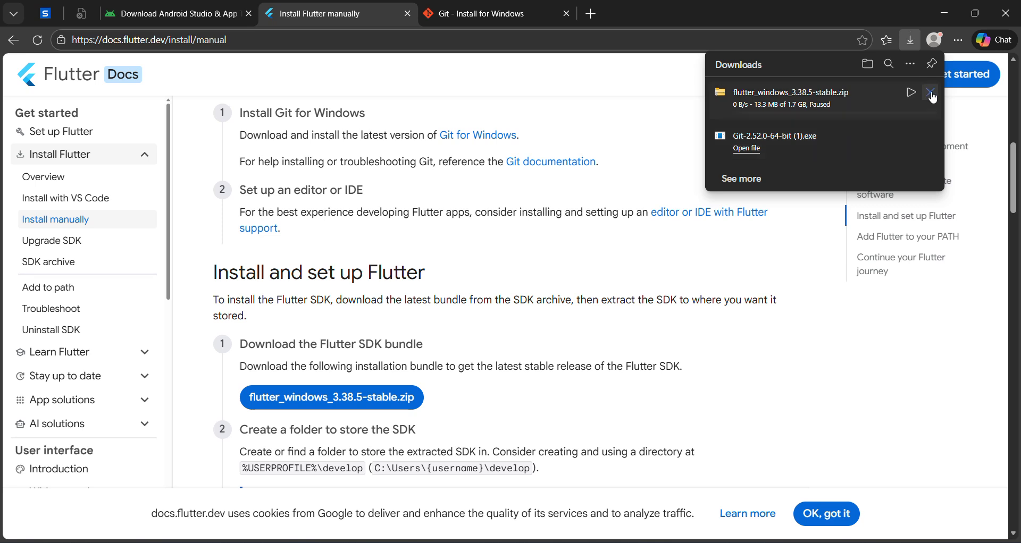
pyautogui.click(930, 94)
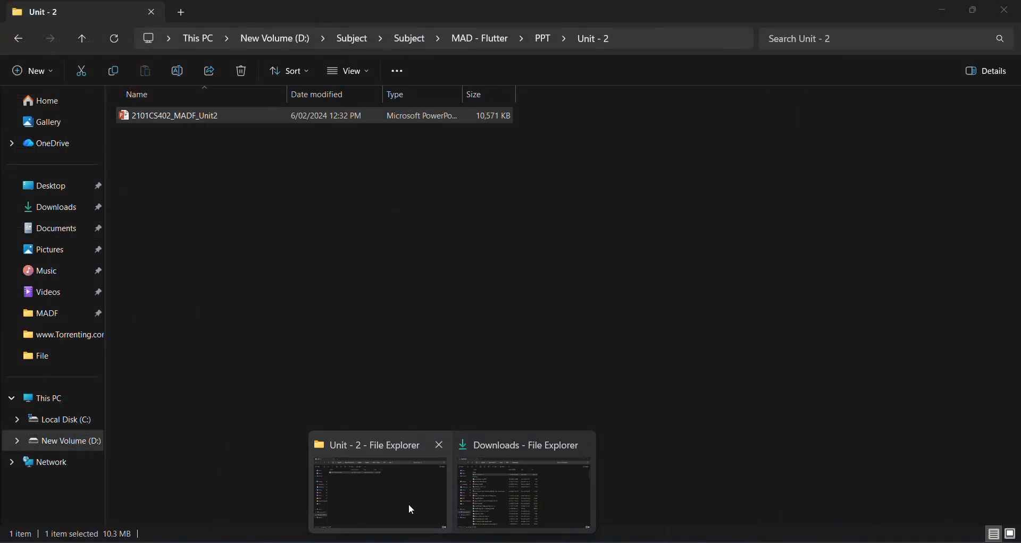
# - Switch to File Explorer and open the SDK folder on New Volume (D:)
pyautogui.click(408, 504)
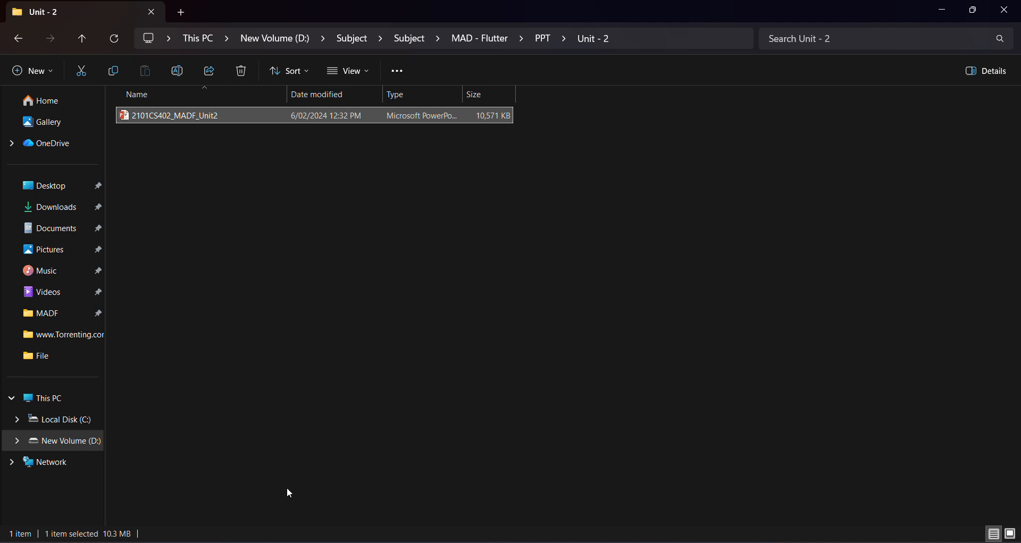
pyautogui.click(41, 403)
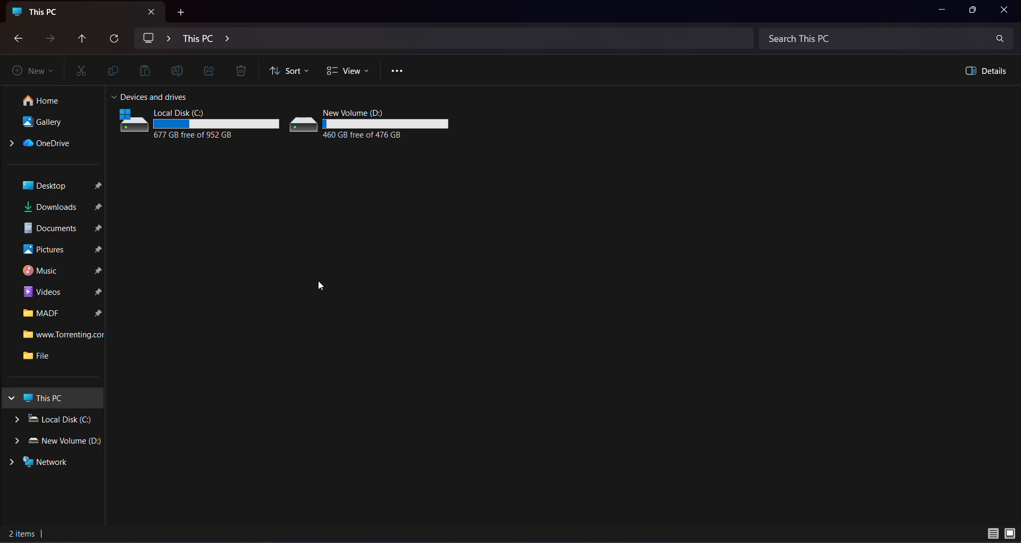
pyautogui.doubleClick(387, 136)
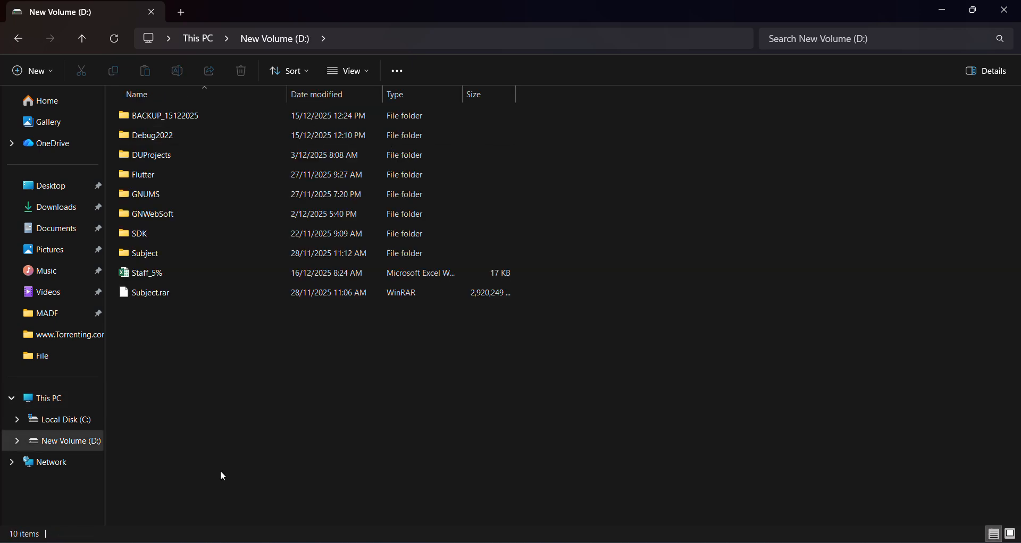
pyautogui.click(146, 231)
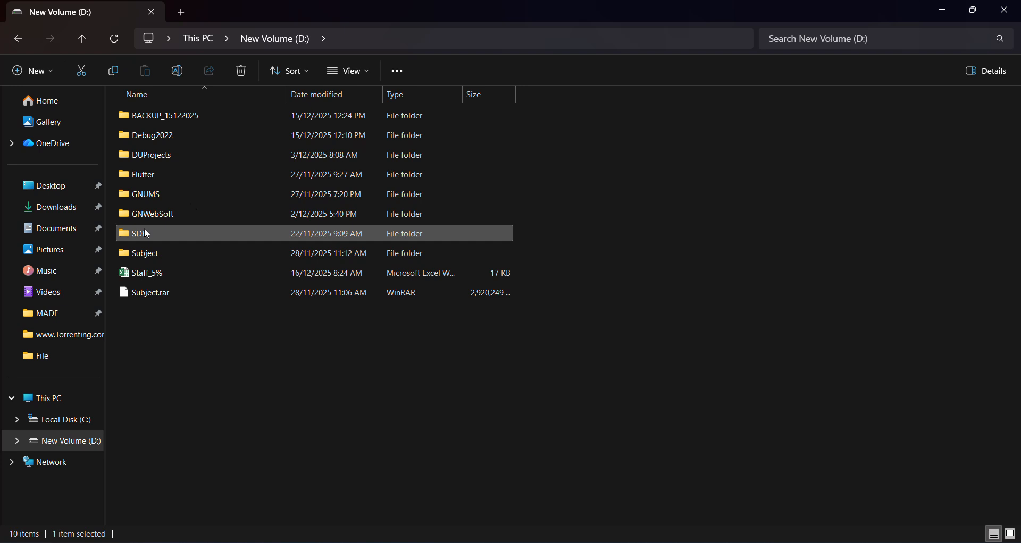
pyautogui.doubleClick(182, 241)
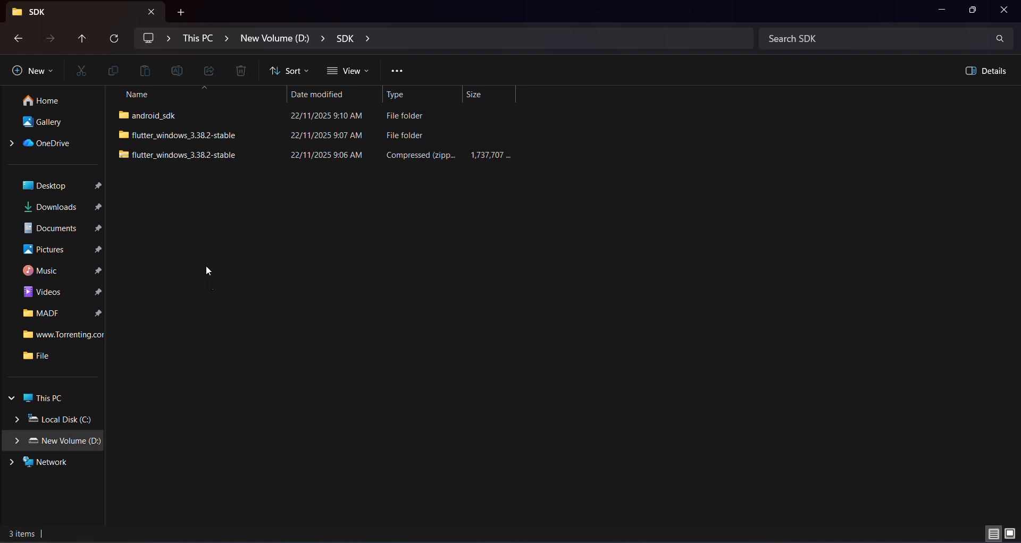
# - View the extraction options for the flutter_windows_3.38.2-stable zip archive without extracting it
pyautogui.click(184, 158)
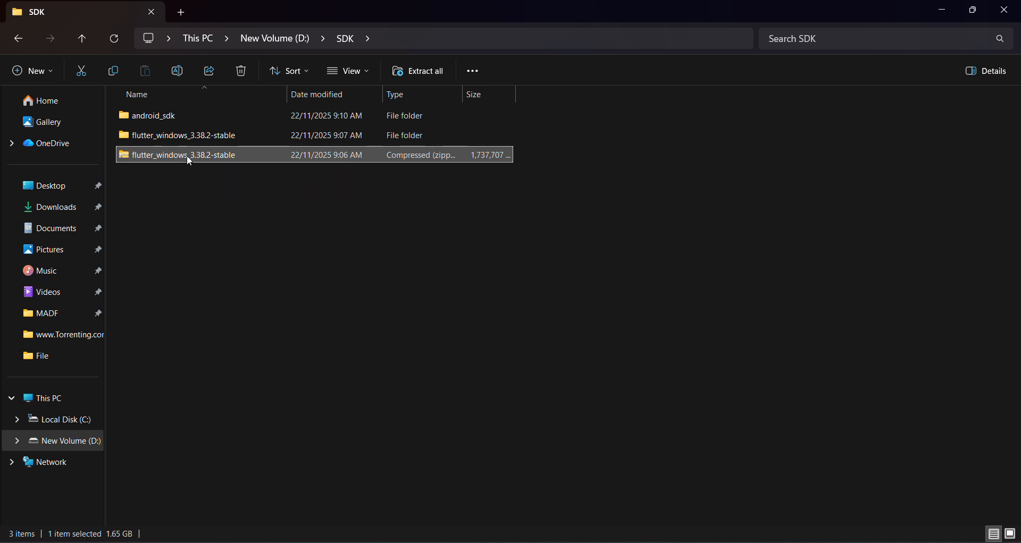
pyautogui.rightClick(187, 155)
pyautogui.click(267, 440)
pyautogui.press('Menu')
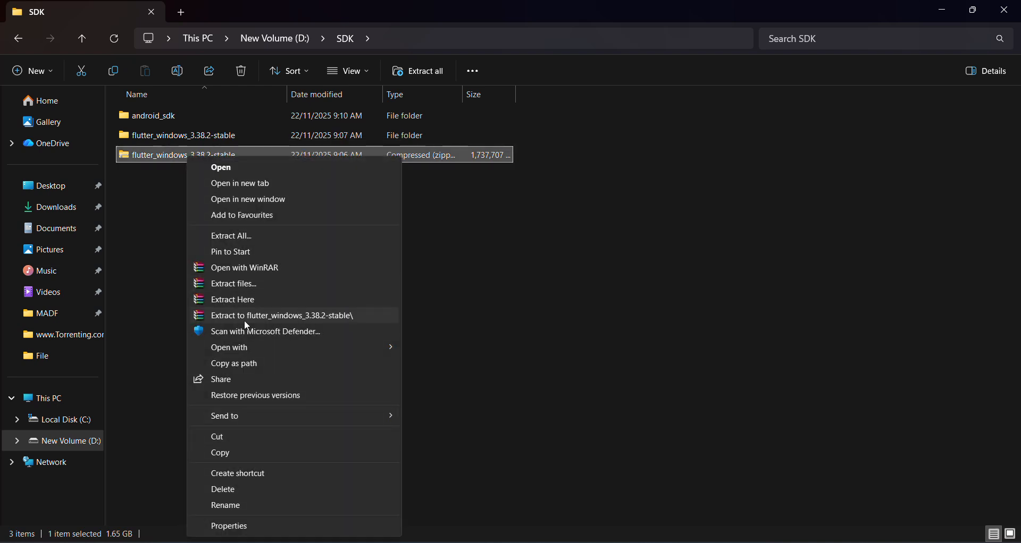
pyautogui.click(337, 317)
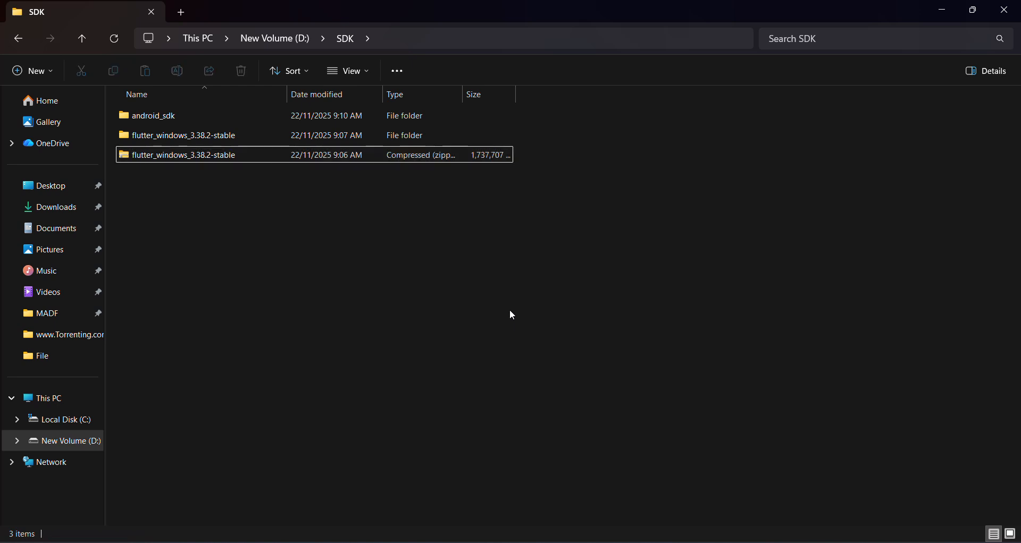
# - Open the flutter\bin folder inside the extracted flutter_windows_3.38.2-stable folder and copy its full path
pyautogui.doubleClick(191, 138)
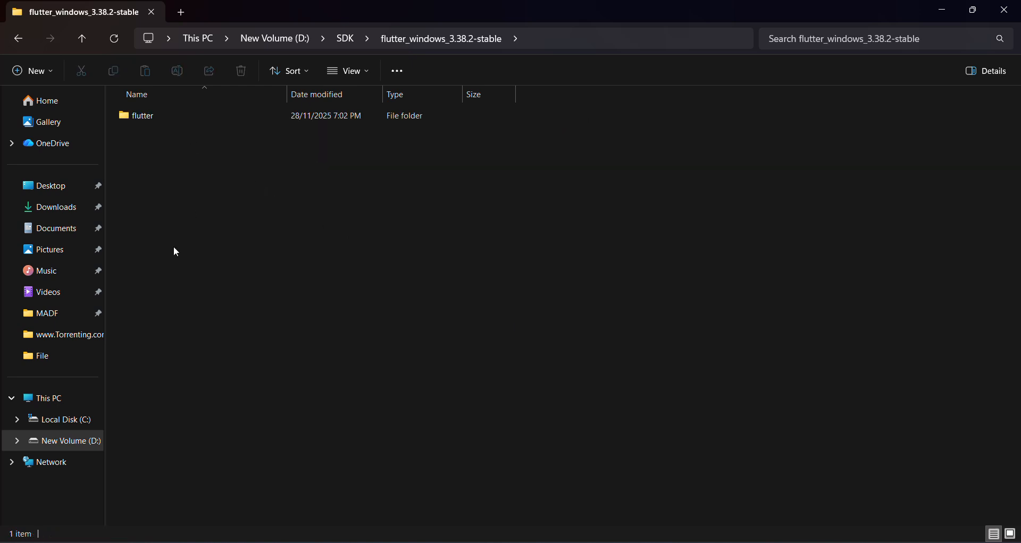
pyautogui.click(184, 116)
pyautogui.doubleClick(186, 117)
pyautogui.scroll(-4, 176, 255)
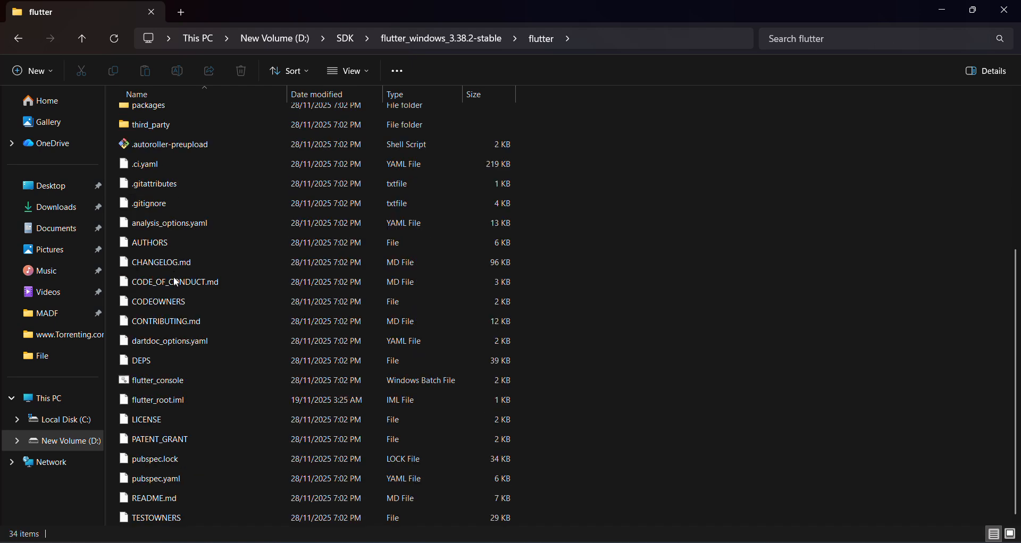
pyautogui.scroll(4, 177, 299)
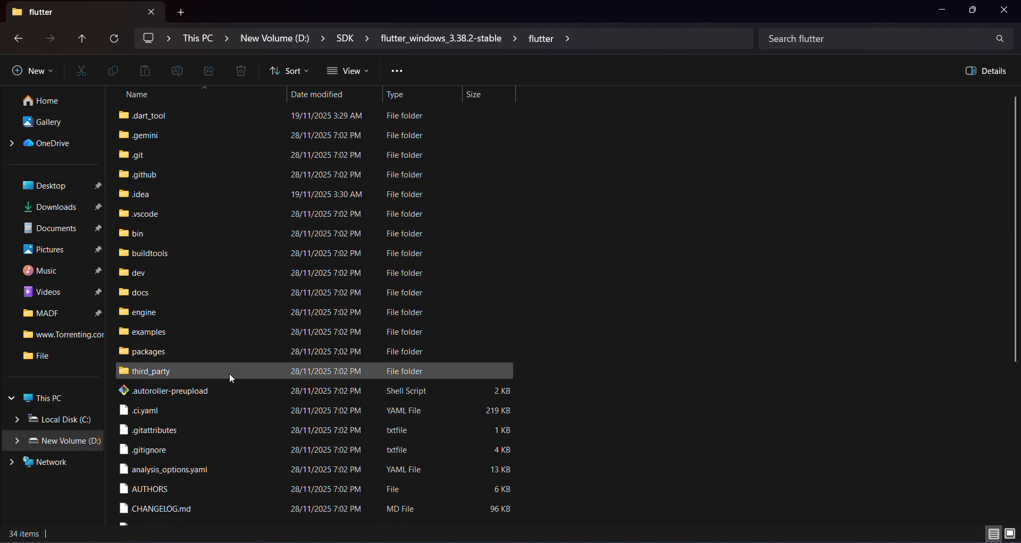
pyautogui.moveTo(280, 330)
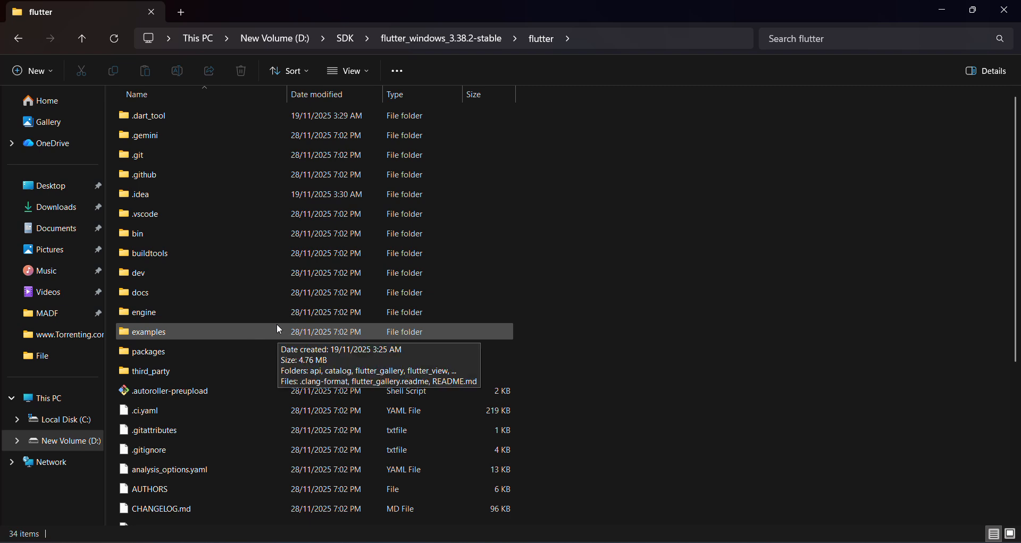
pyautogui.doubleClick(147, 244)
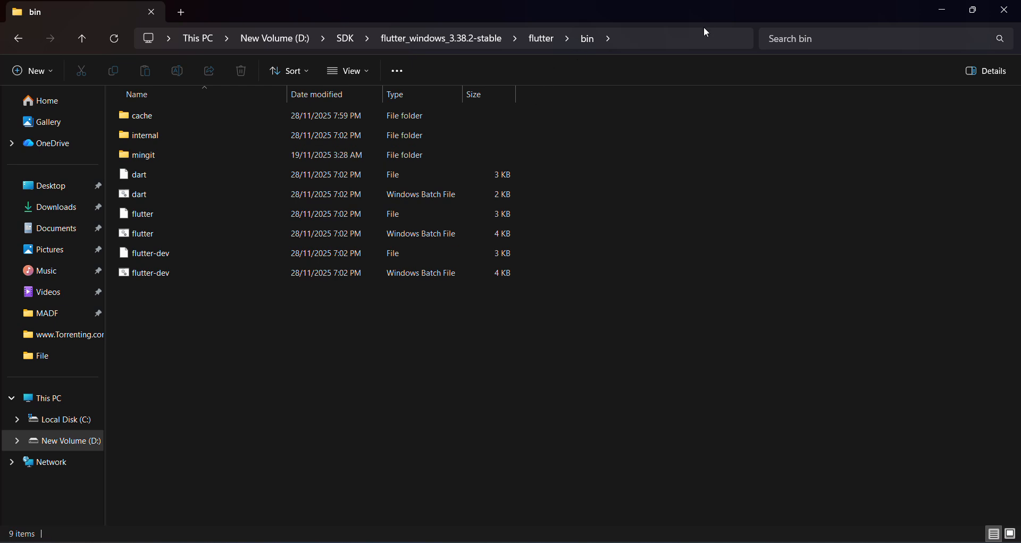
pyautogui.click(696, 40)
pyautogui.hotkey('ctrl', 'c')
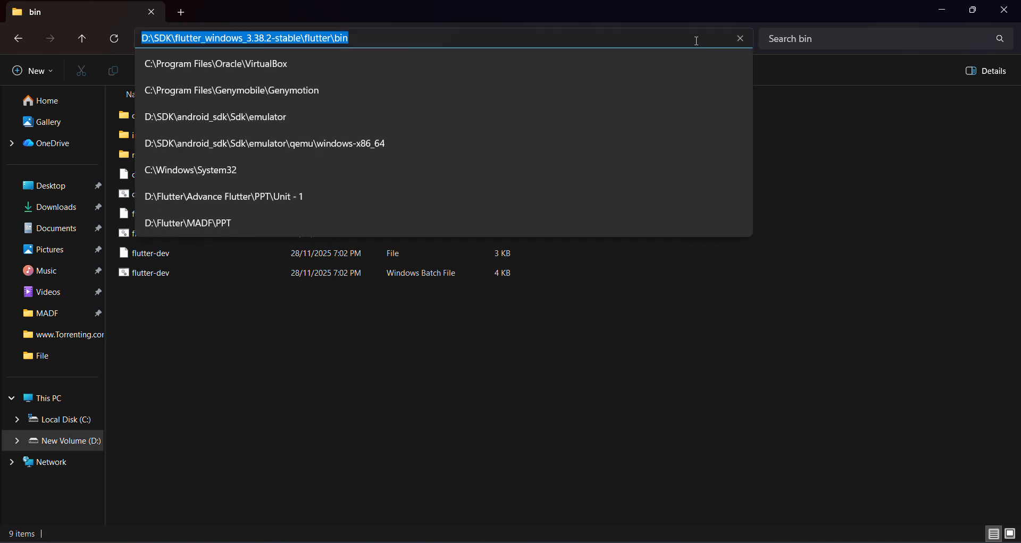
# - Open the environment variables for the current account and bring up the user Path variable for editing
pyautogui.press('super')
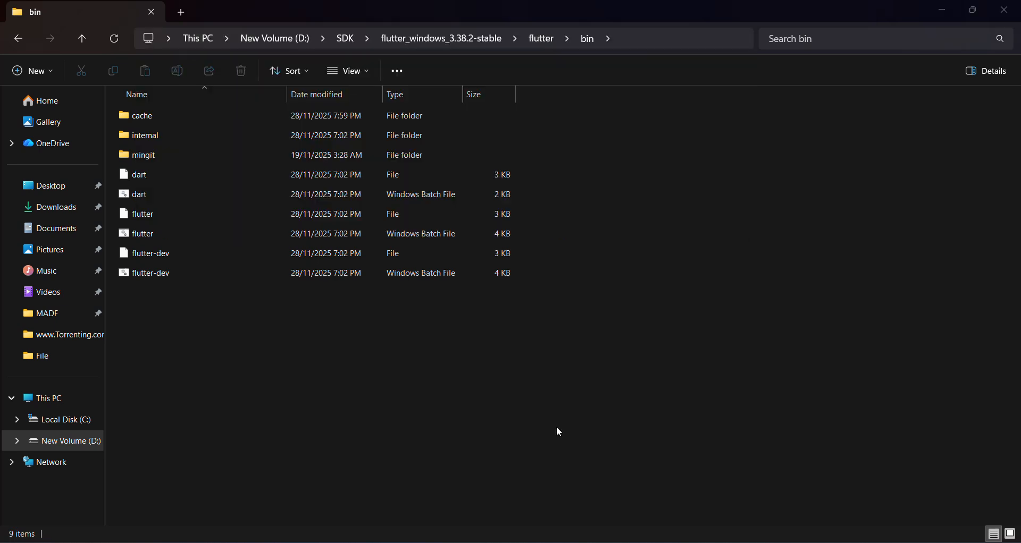
pyautogui.write('envir')
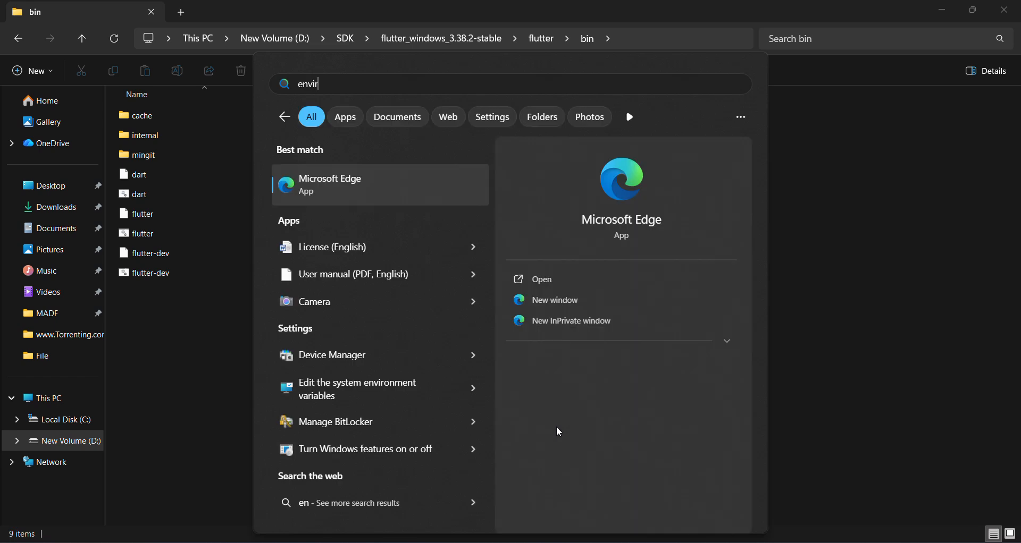
pyautogui.write('o')
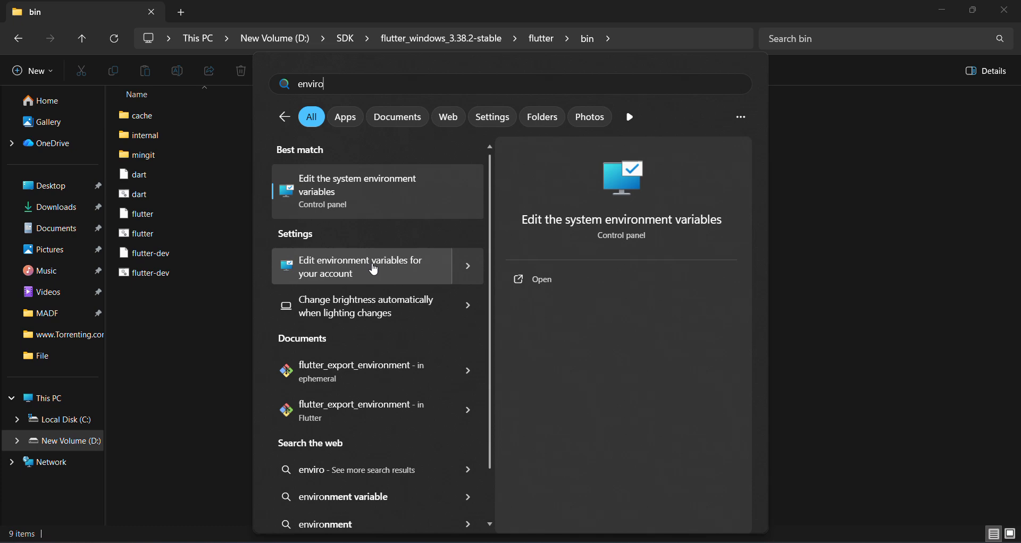
pyautogui.click(375, 270)
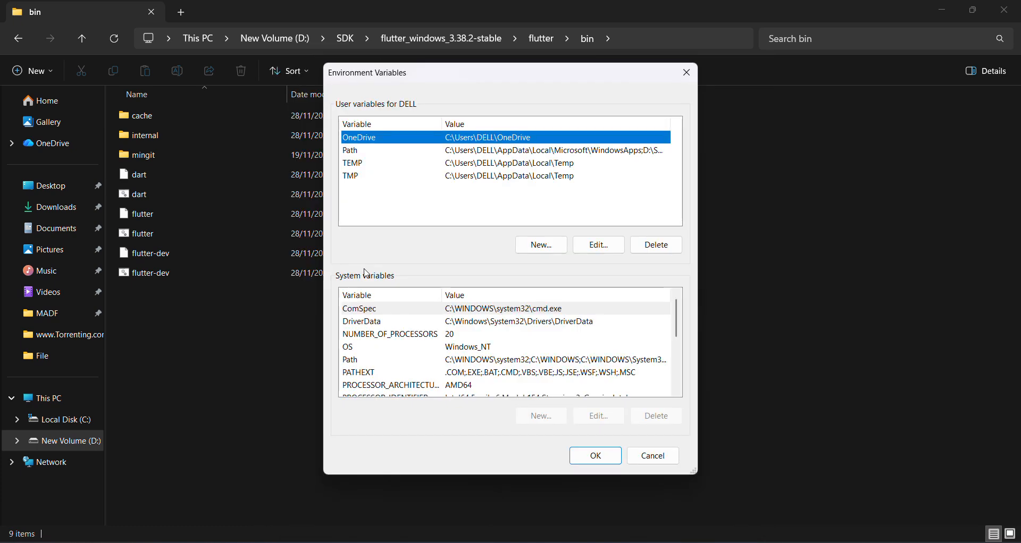
pyautogui.doubleClick(386, 151)
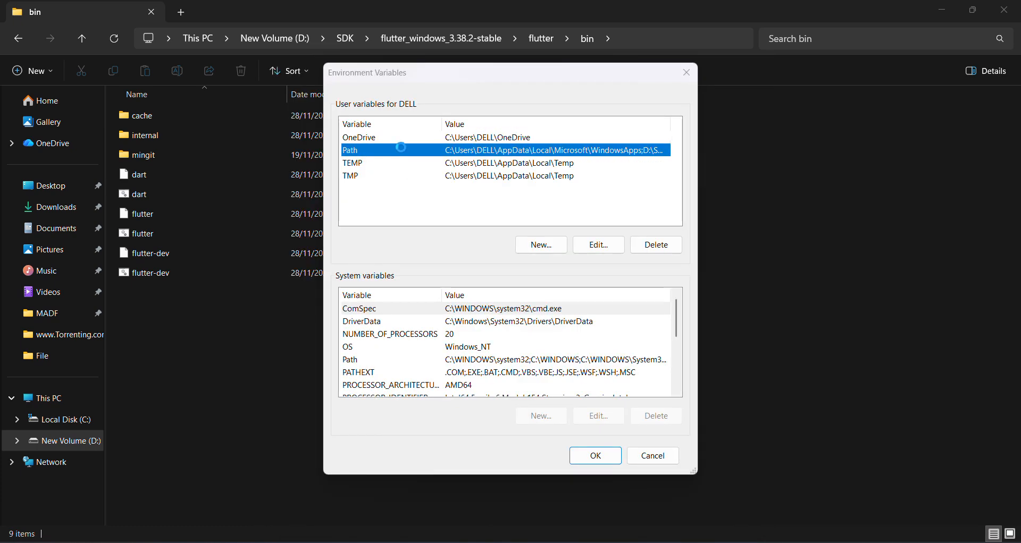
# - Add D:\SDK\flutter_windows_3.38.2-stable\flutter\bin as a new entry in the user Path variable
pyautogui.click(658, 132)
pyautogui.hotkey('ctrl', 'v')
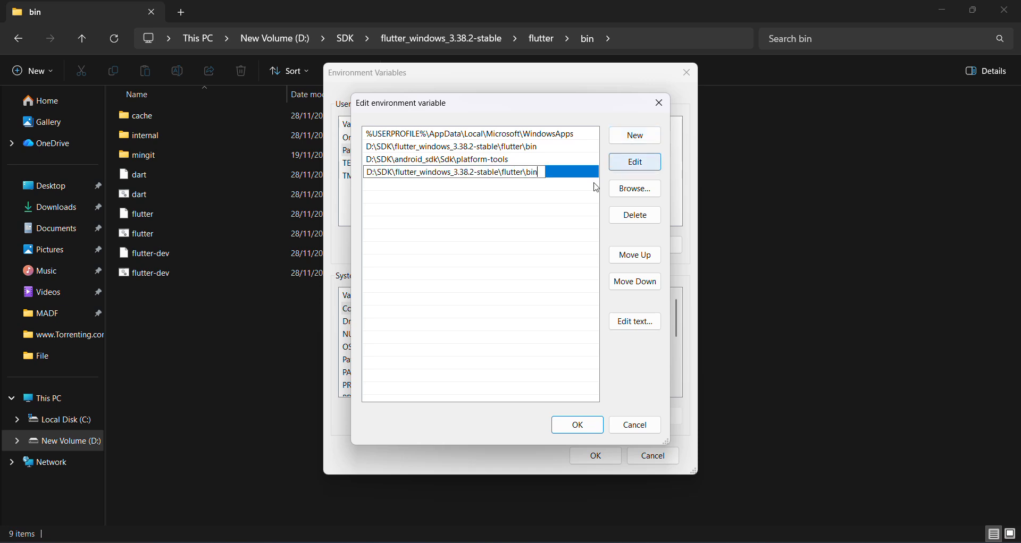
pyautogui.click(456, 301)
# - Delete the duplicate flutter\bin entry at the end of the user Path list and save the environment variables
pyautogui.click(549, 173)
pyautogui.click(635, 215)
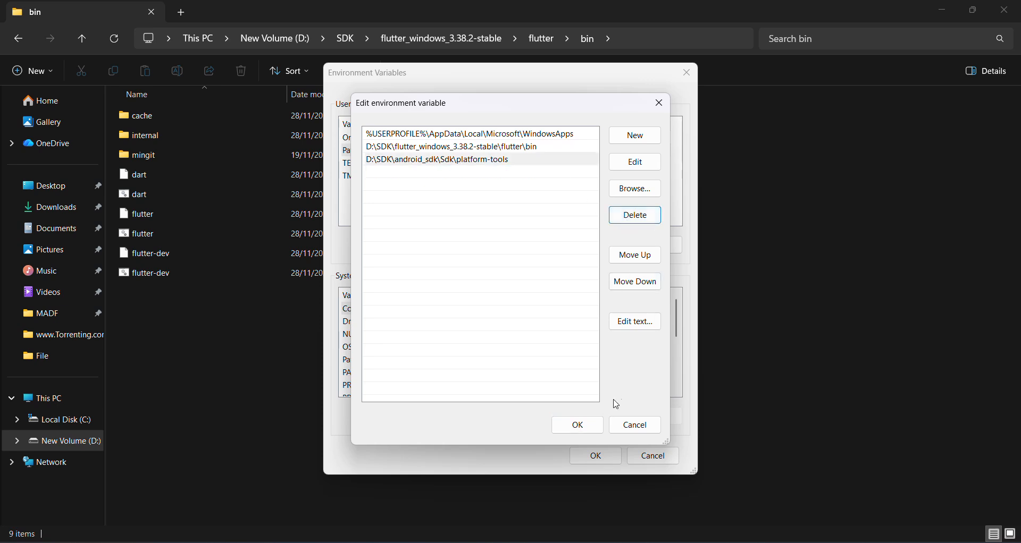
pyautogui.click(578, 425)
pyautogui.click(596, 456)
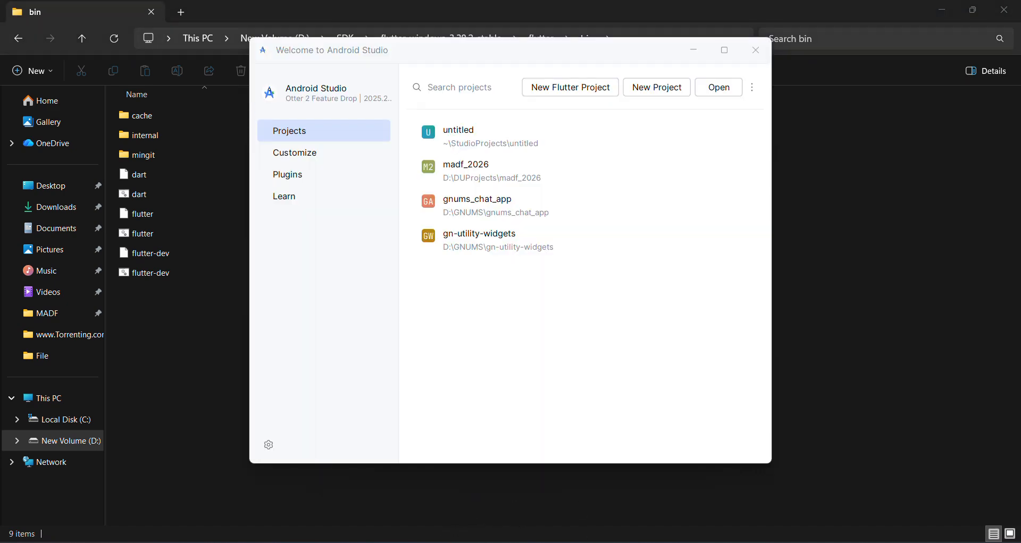
# - Open Command Prompt in a maximized window
pyautogui.press('super')
pyautogui.write('cmd')
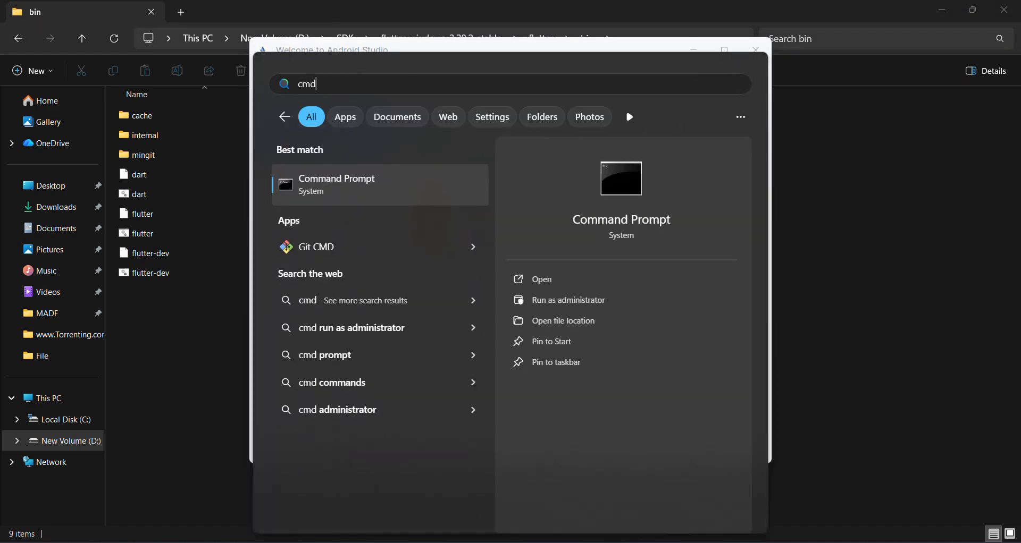
pyautogui.click(405, 194)
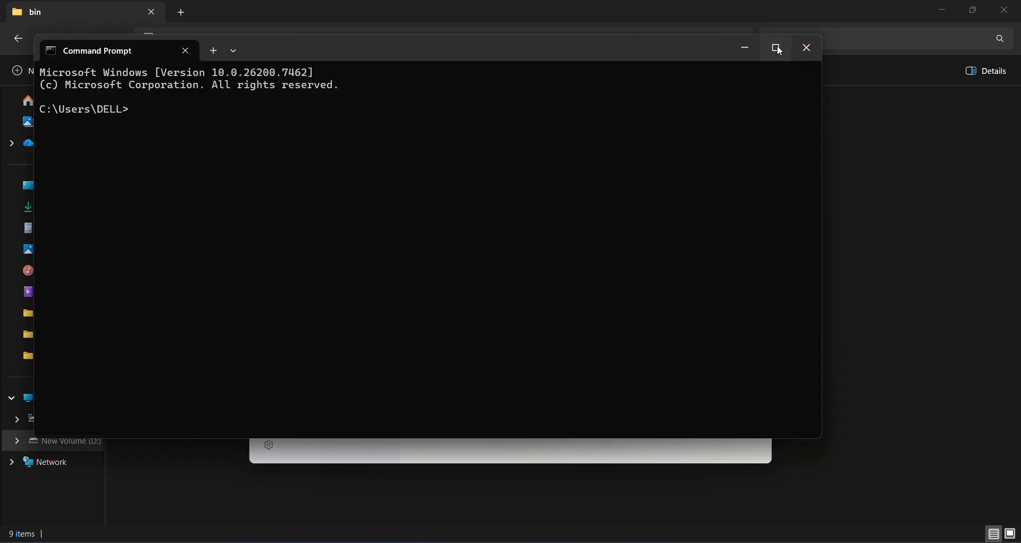
pyautogui.click(776, 47)
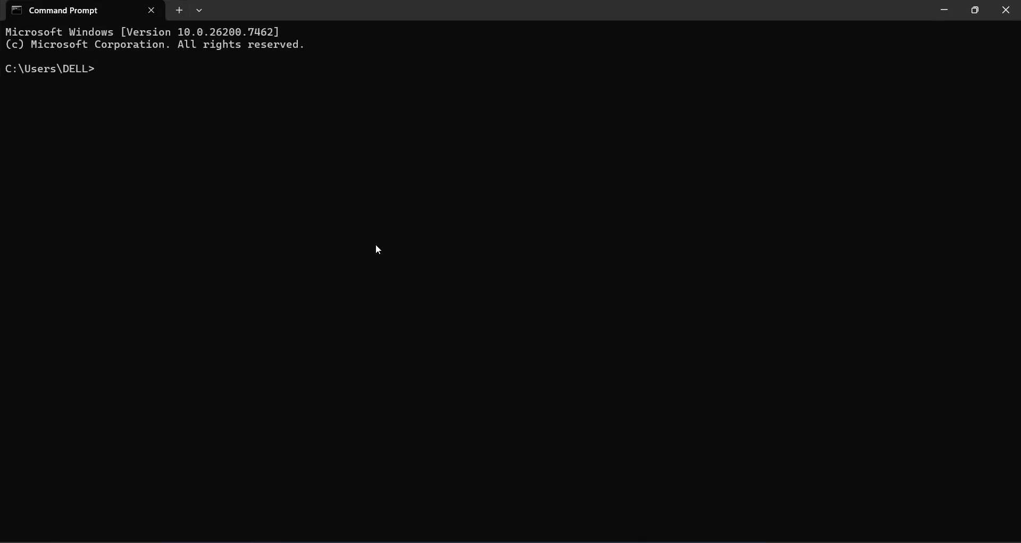
# - Run flutter doctor -v and review its report from the beginning
pyautogui.write('flutter docr')
pyautogui.press('BackSpace')
pyautogui.write('toe')
pyautogui.press('Home')
pyautogui.write('r')
pyautogui.press('BackSpace')
pyautogui.write('-v')
pyautogui.press('Return')
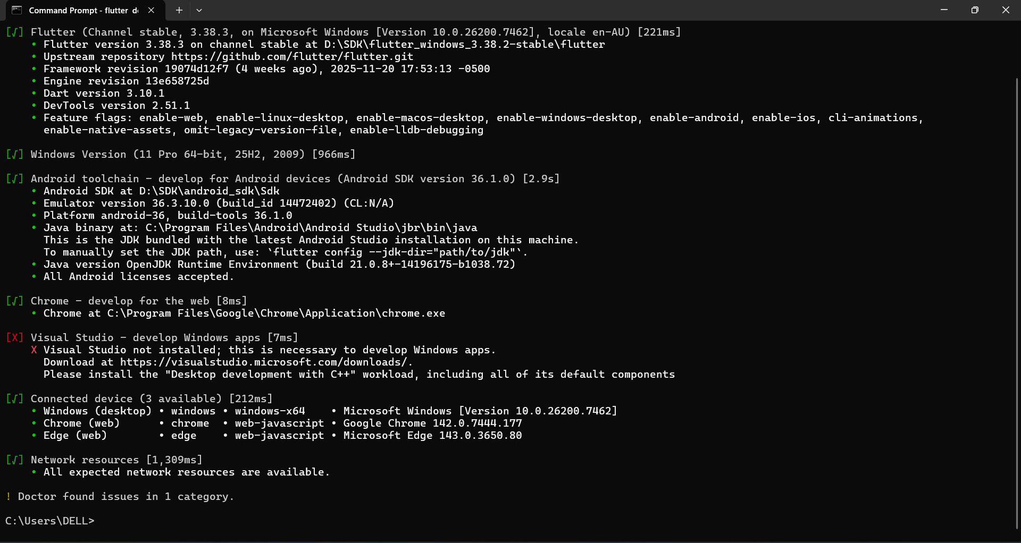
pyautogui.scroll(2, 40, 71)
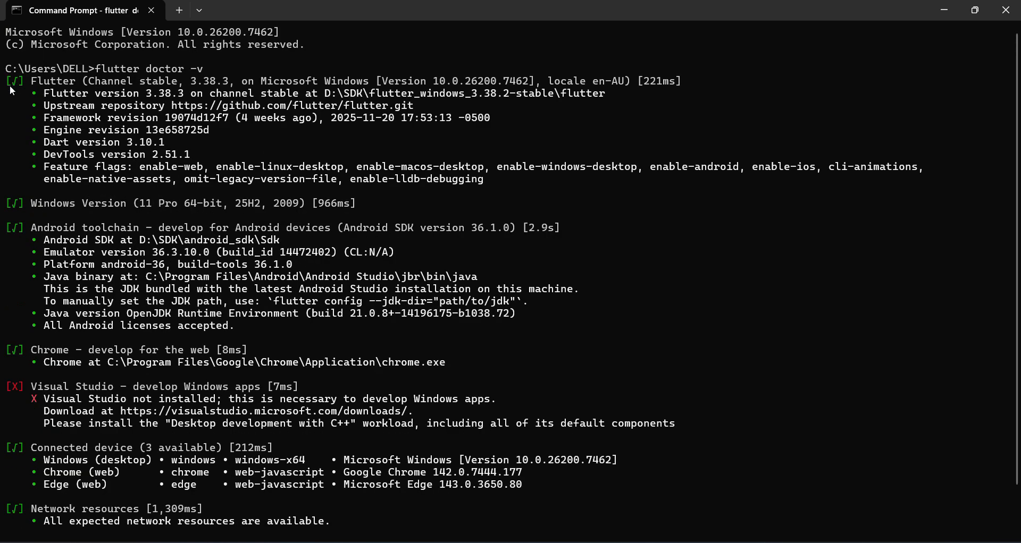
# - Review the rest of the flutter doctor report, highlighting the Visual Studio section
pyautogui.scroll(-2, 40, 333)
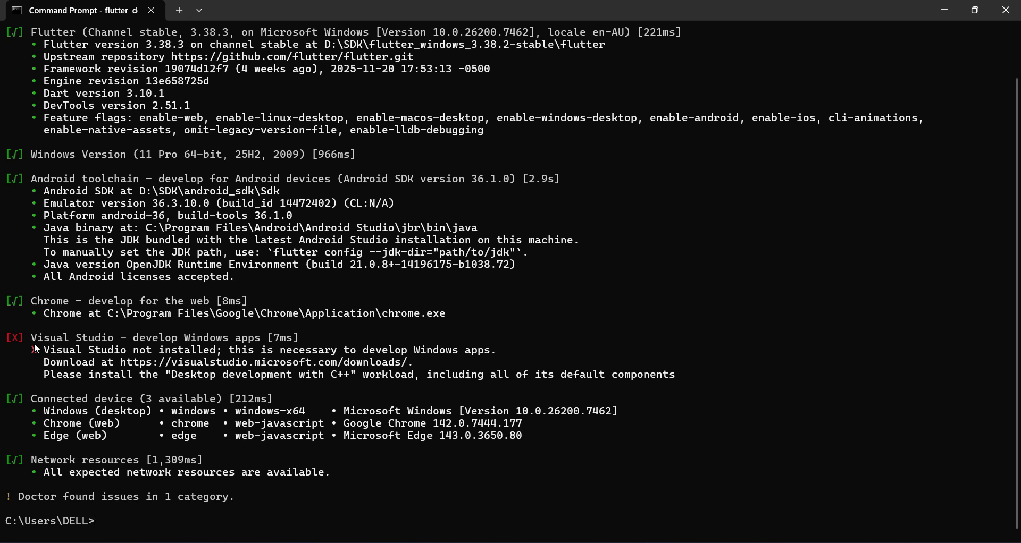
pyautogui.moveTo(8, 337); pyautogui.dragTo(727, 375)
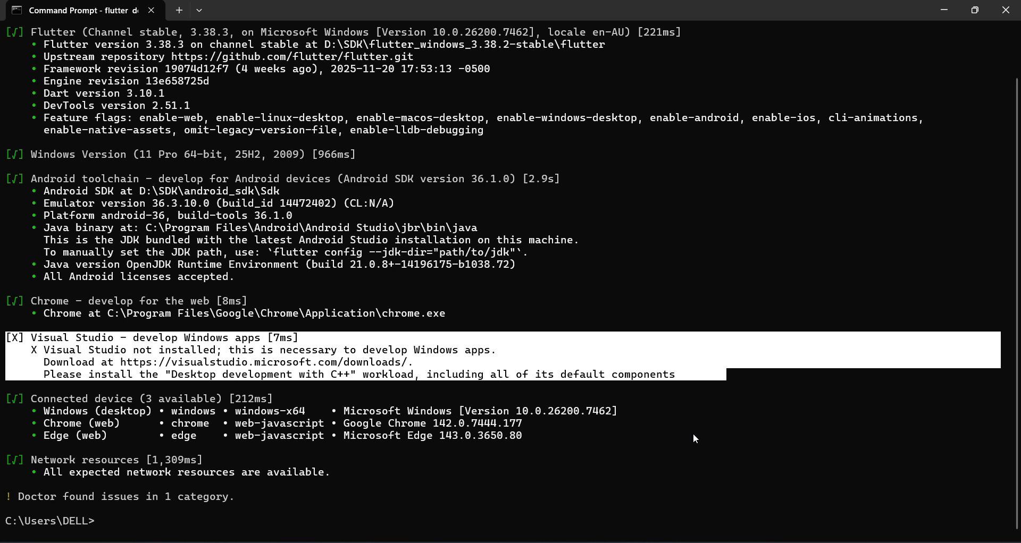
pyautogui.click(293, 256)
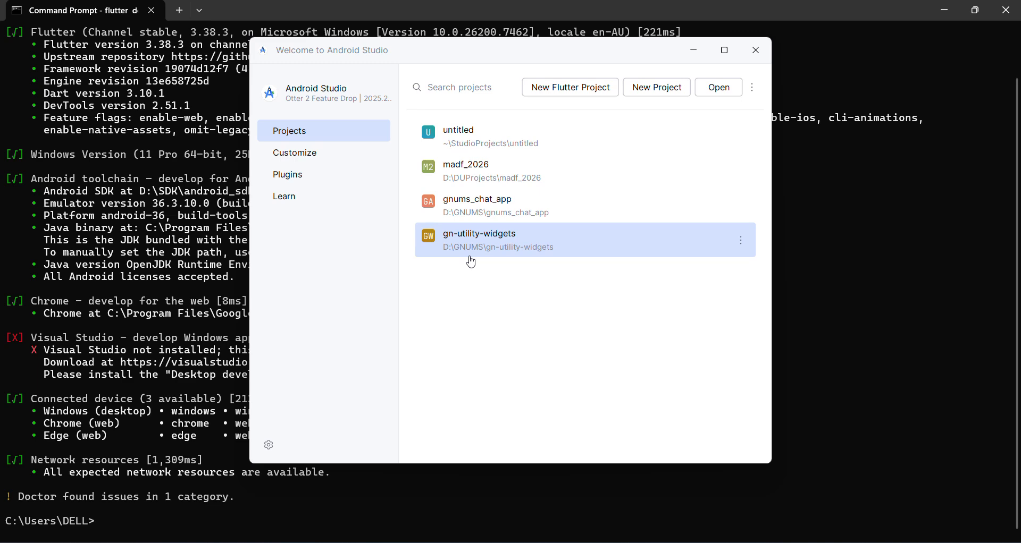
# - Switch to File Explorer and open the Android SDK folder D:\SDK\android_sdk\Sdk to examine its contents
pyautogui.moveTo(450, 538)
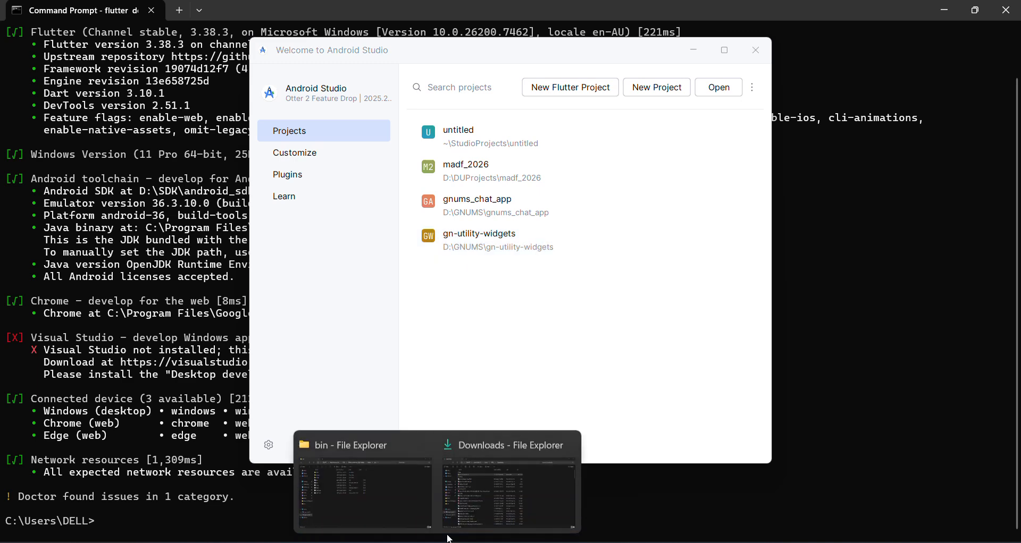
pyautogui.click(384, 488)
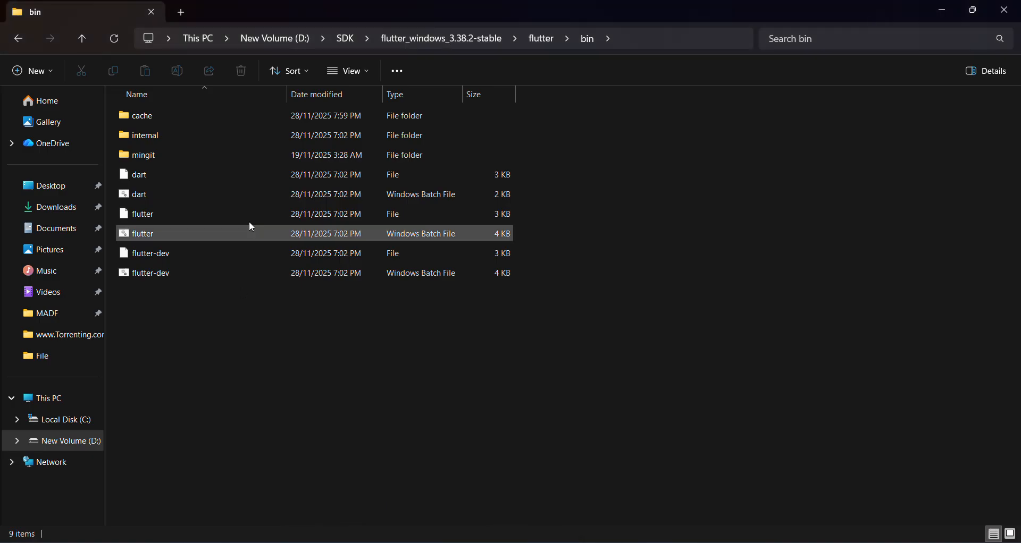
pyautogui.click(269, 39)
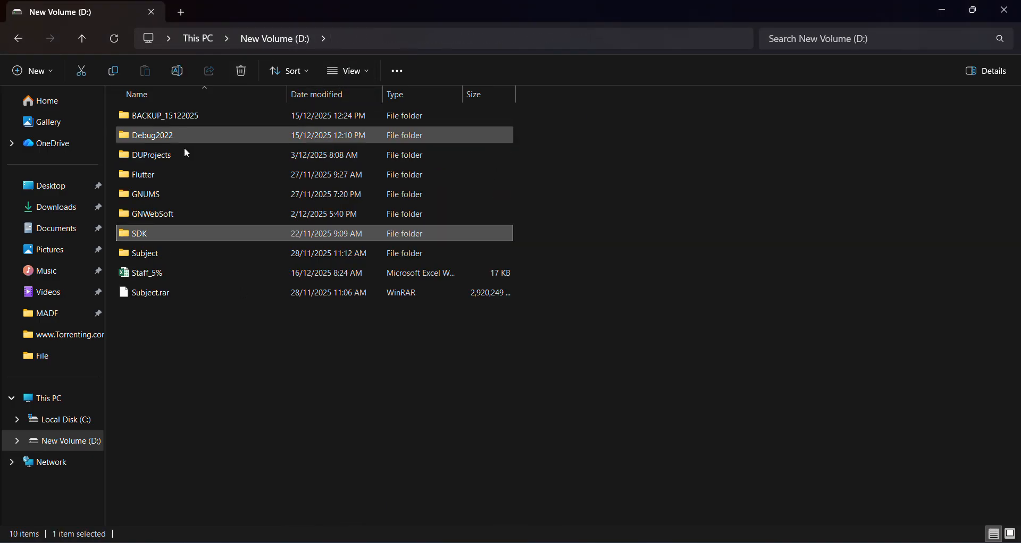
pyautogui.doubleClick(159, 233)
pyautogui.doubleClick(157, 116)
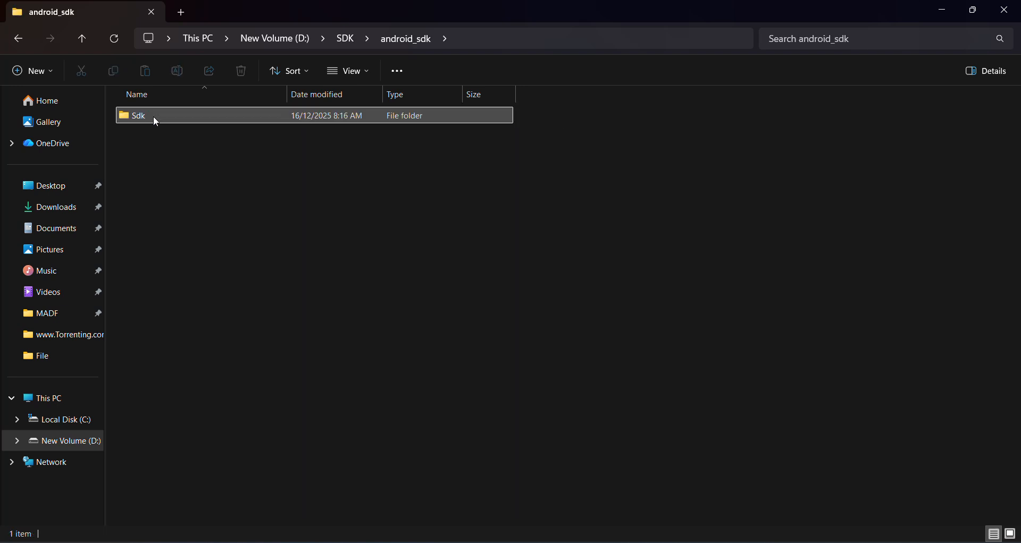
pyautogui.doubleClick(154, 116)
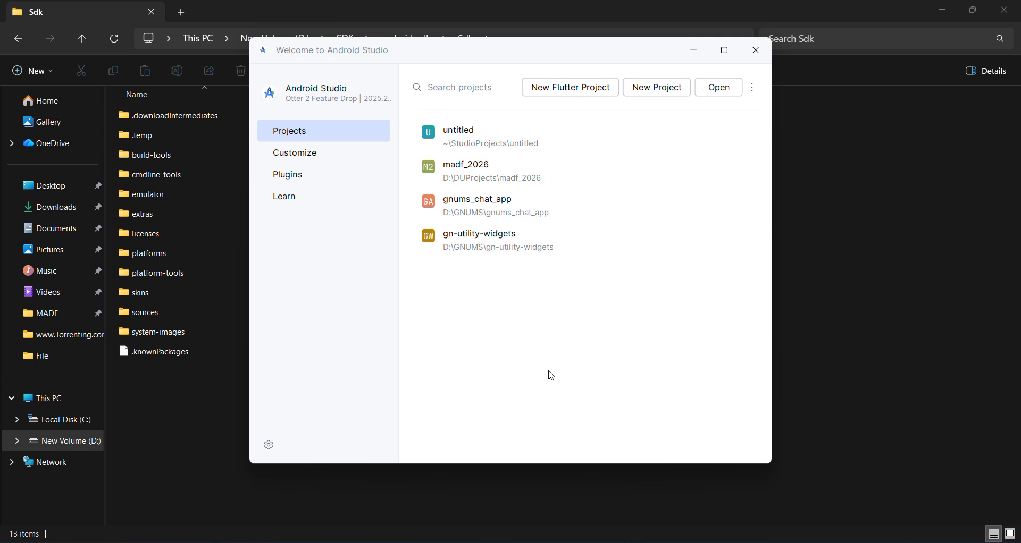
# - Switch to Android Studio, examine the SDK Tools list in the Android SDK settings, and accept the dialog
pyautogui.click(270, 447)
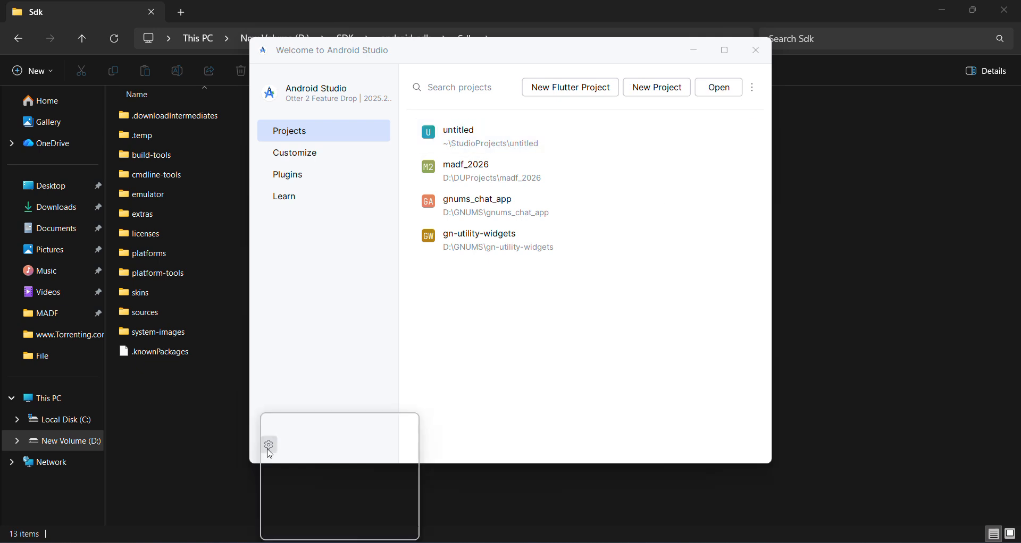
pyautogui.click(270, 424)
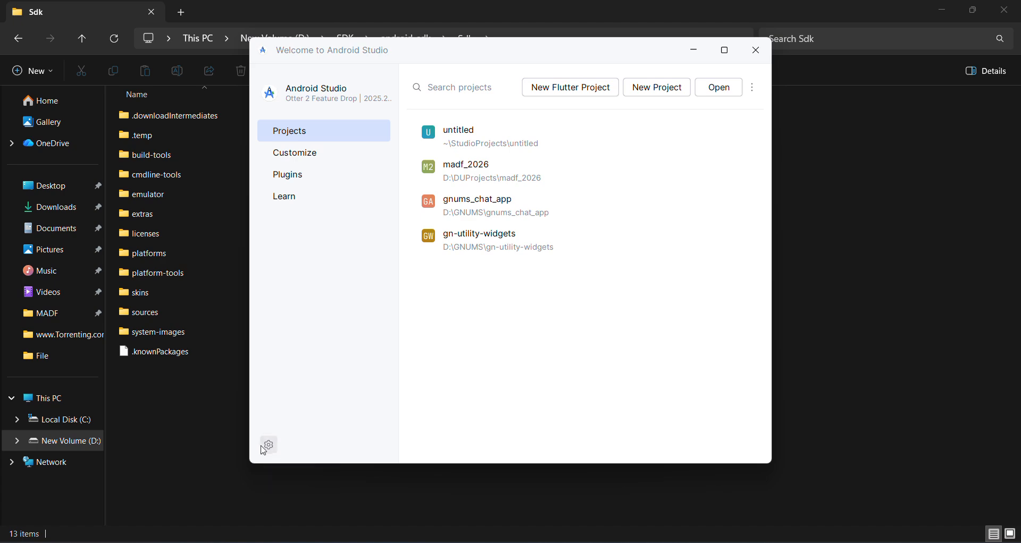
pyautogui.click(268, 446)
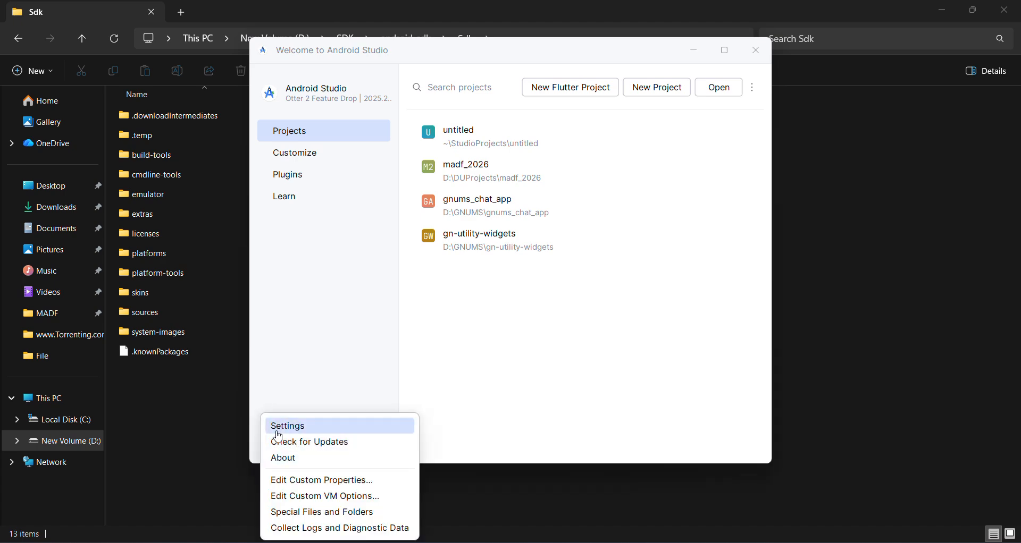
pyautogui.click(281, 426)
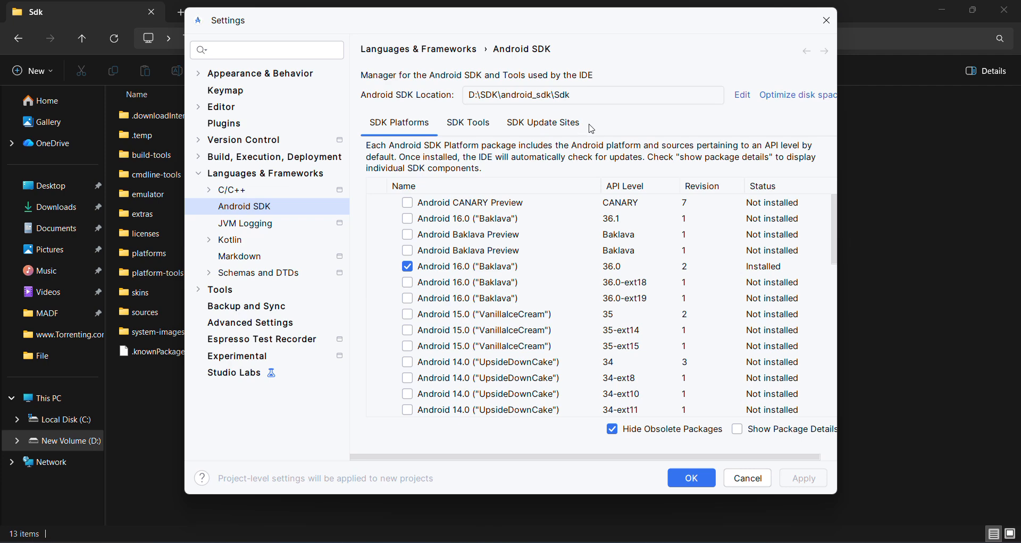
pyautogui.click(471, 127)
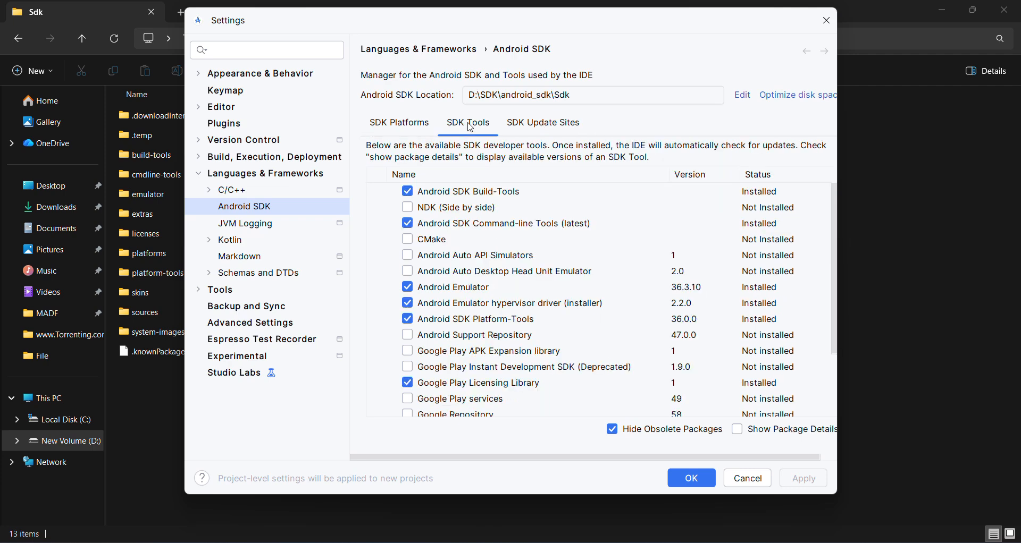
pyautogui.scroll(-3, 420, 351)
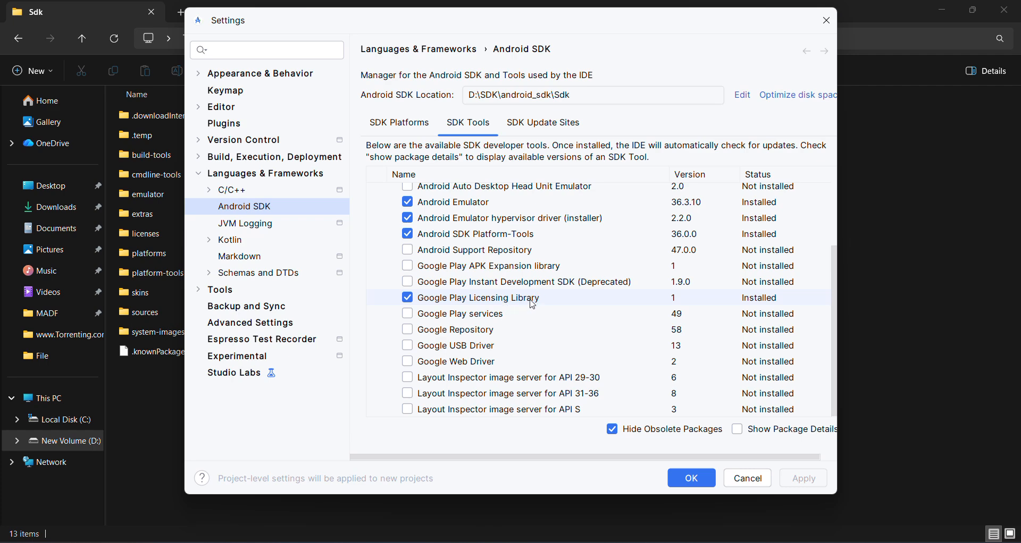
pyautogui.scroll(3, 426, 283)
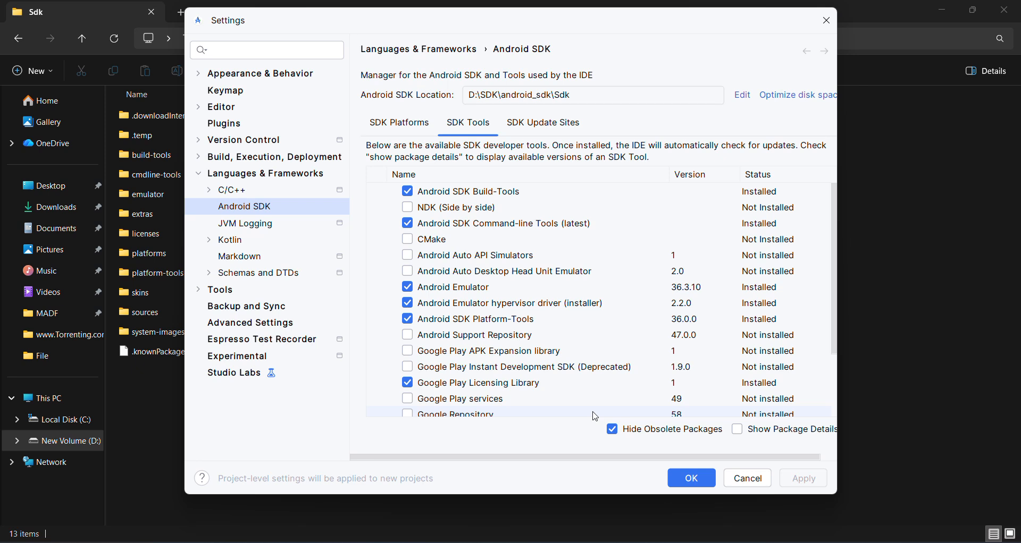
pyautogui.click(678, 482)
# - Return to Command Prompt, copy the flutter config --jdk-dir="path/to/jdk" command from the report, and re-examine the Visual Studio section
pyautogui.click(589, 540)
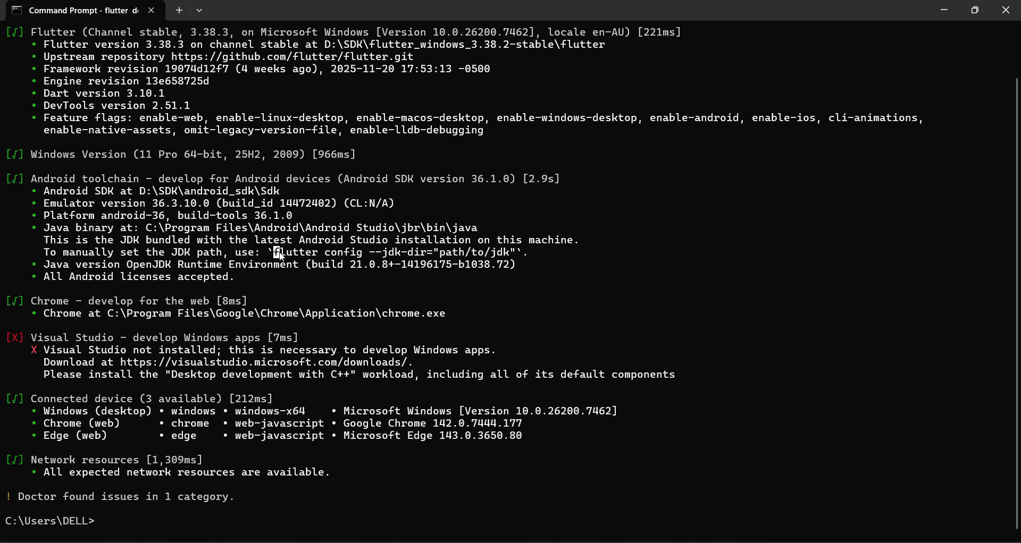
pyautogui.moveTo(279, 253); pyautogui.dragTo(520, 253)
pyautogui.hotkey('ctrl', 'c')
pyautogui.moveTo(5, 340); pyautogui.dragTo(676, 376)
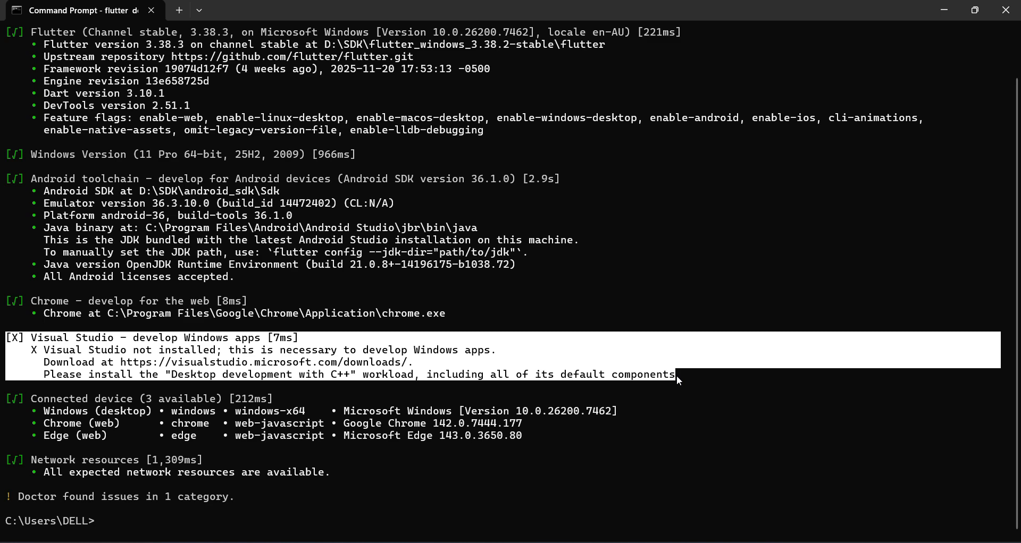
pyautogui.click(440, 25)
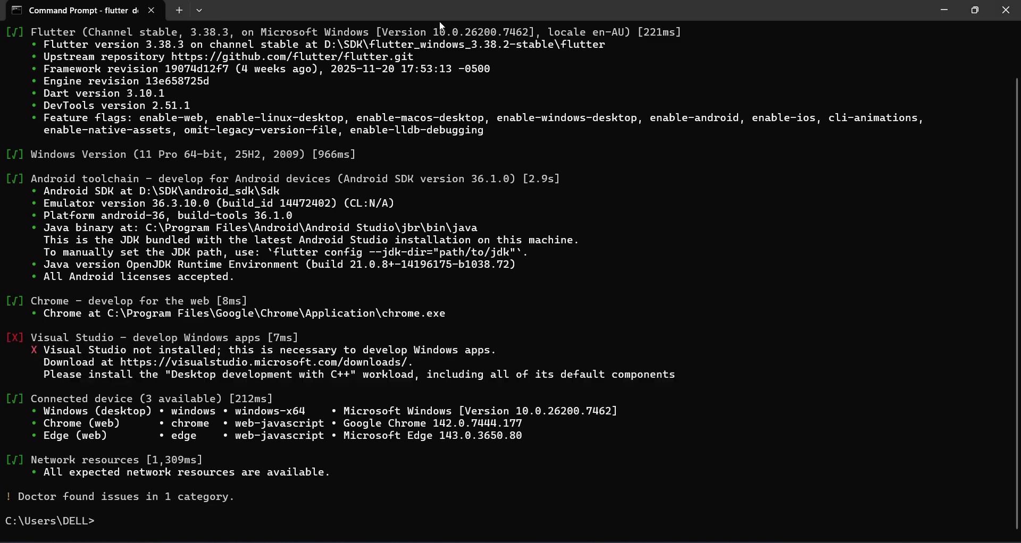
# - Search the Android Studio plugin marketplace for flutter and check the Flutter plugin among the installed plugins
pyautogui.click(584, 542)
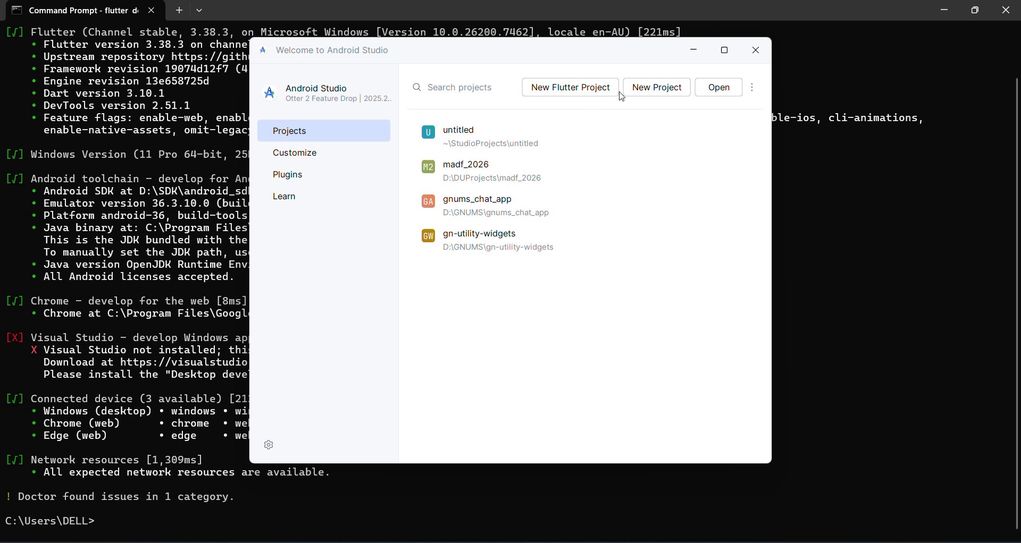
pyautogui.click(283, 176)
pyautogui.click(491, 79)
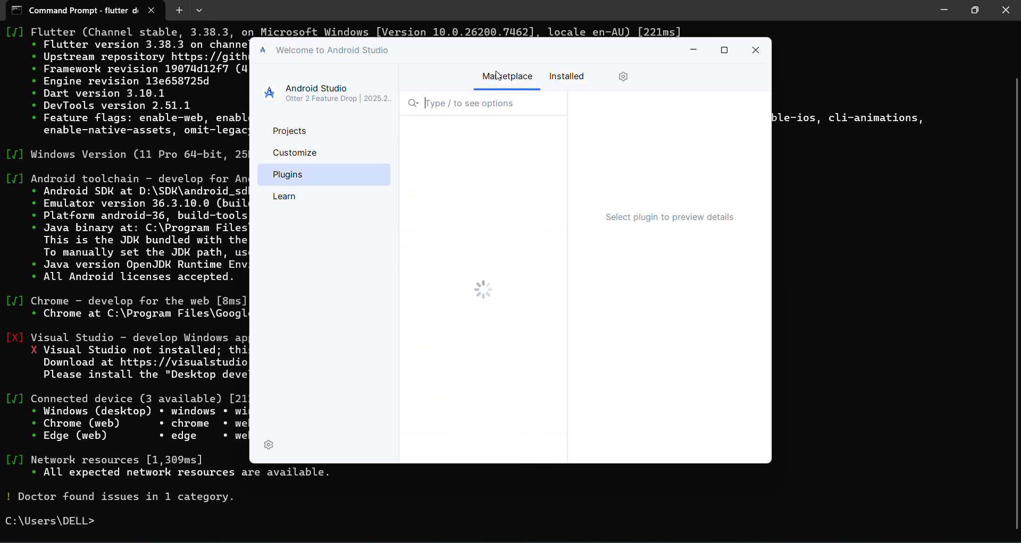
pyautogui.click(420, 102)
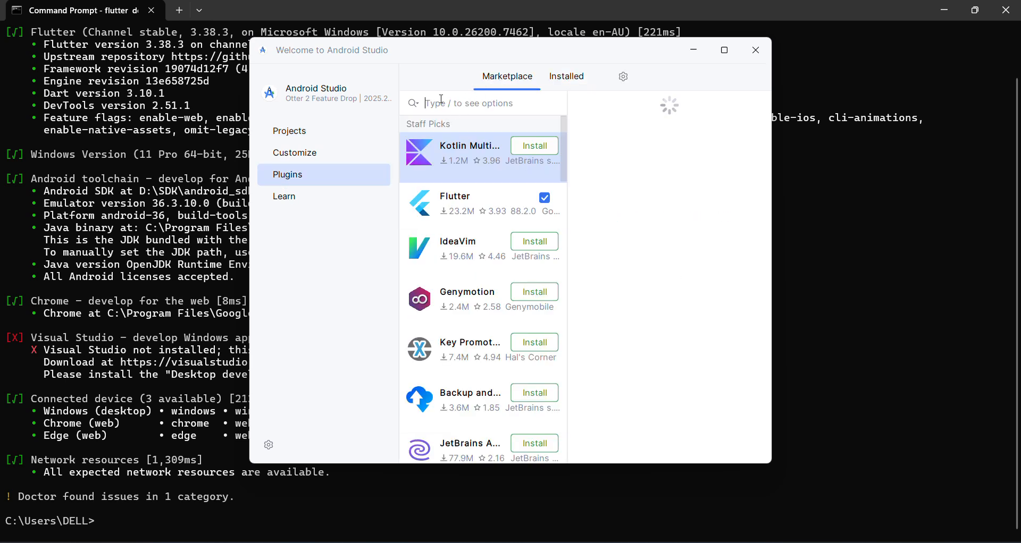
pyautogui.write('flutter')
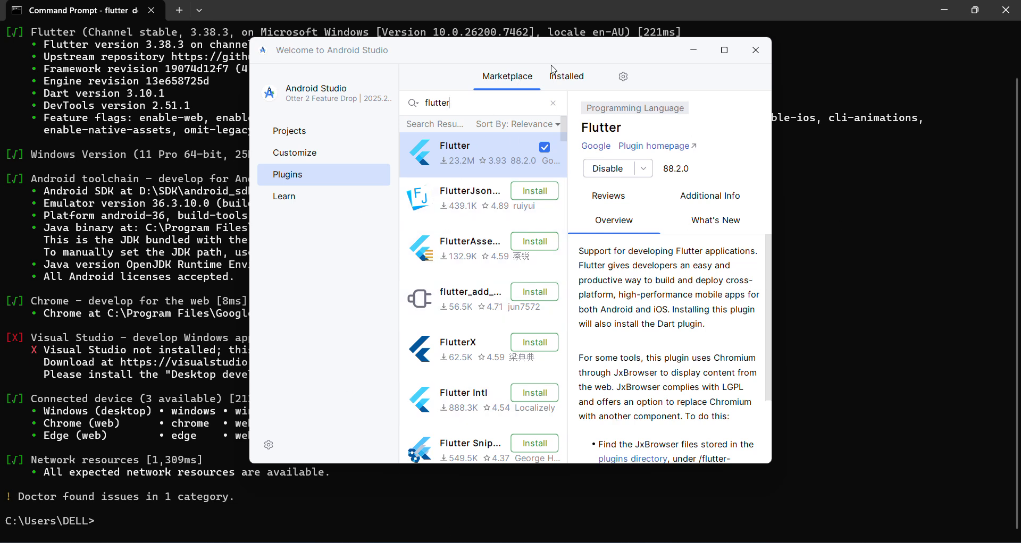
pyautogui.click(577, 77)
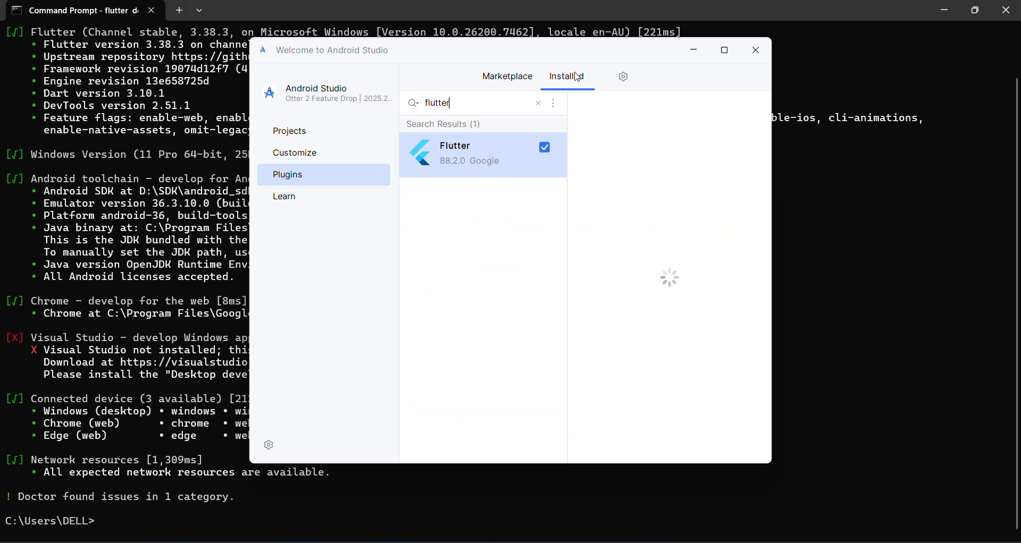
# - Start a new Flutter project, look through the Java and Kotlin project types, and choose the Flutter generator
pyautogui.click(335, 127)
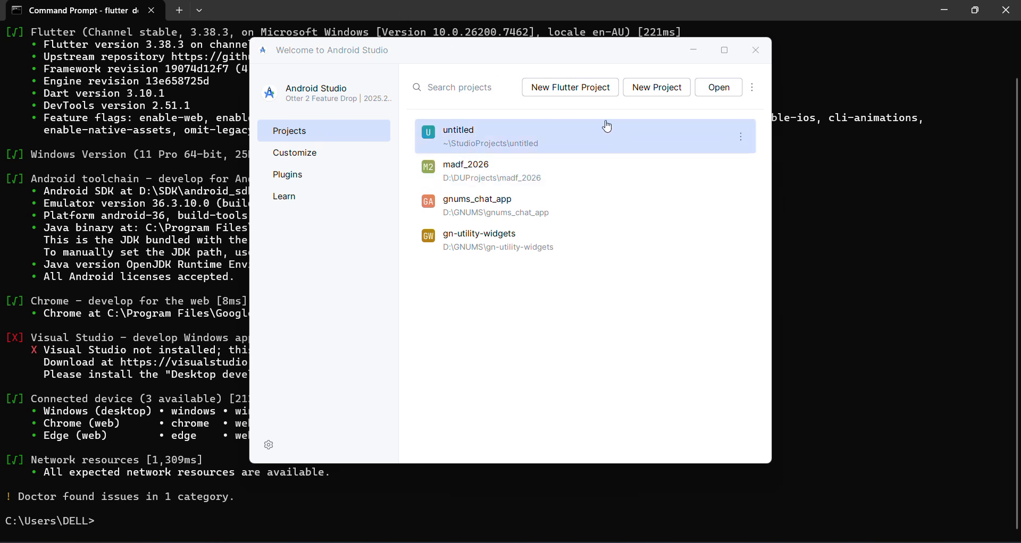
pyautogui.click(579, 97)
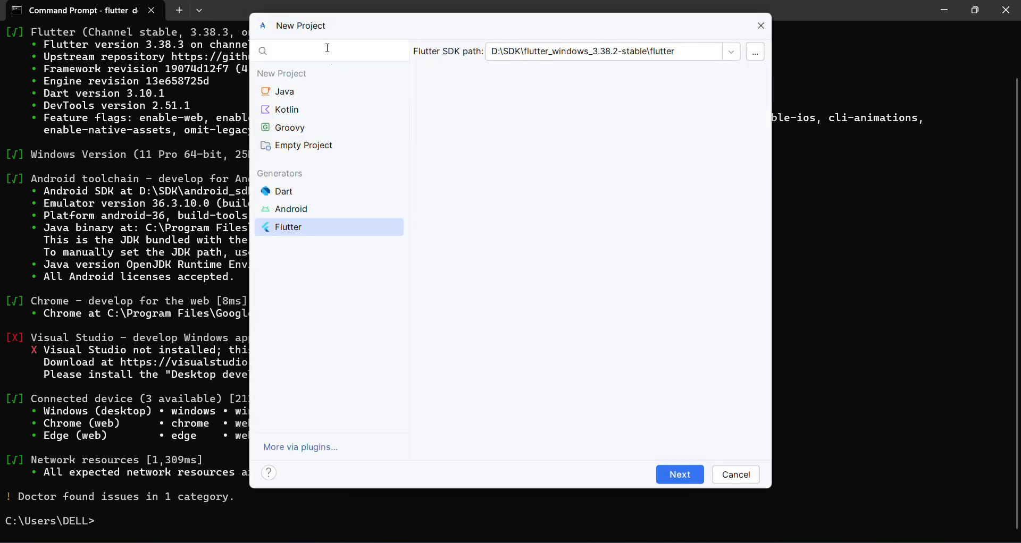
pyautogui.moveTo(357, 23); pyautogui.dragTo(234, 68)
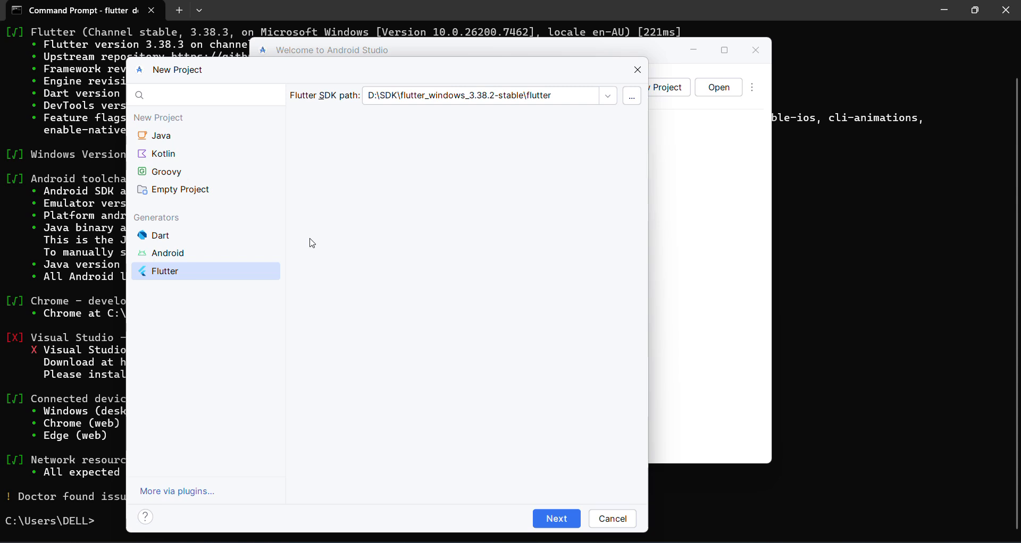
pyautogui.click(150, 141)
pyautogui.click(154, 154)
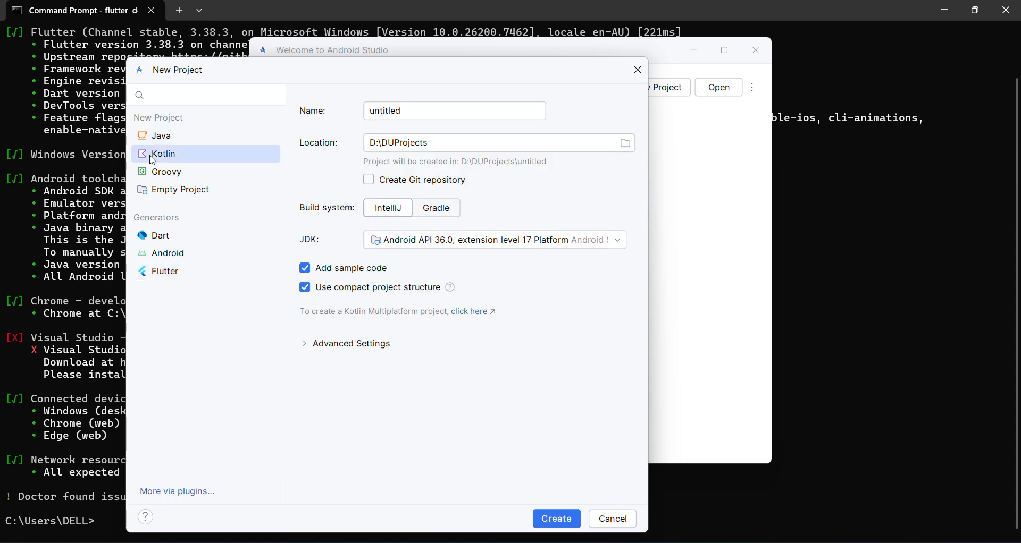
pyautogui.click(155, 274)
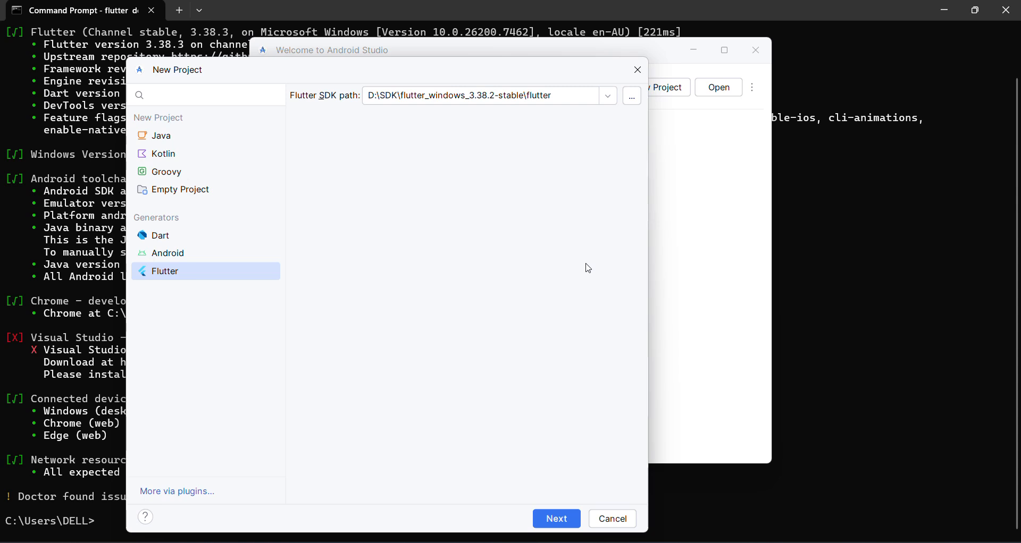
# - Set the new project's Flutter SDK path by browsing to D:\SDK\flutter_windows_3.38.2-stable\flutter
pyautogui.click(632, 101)
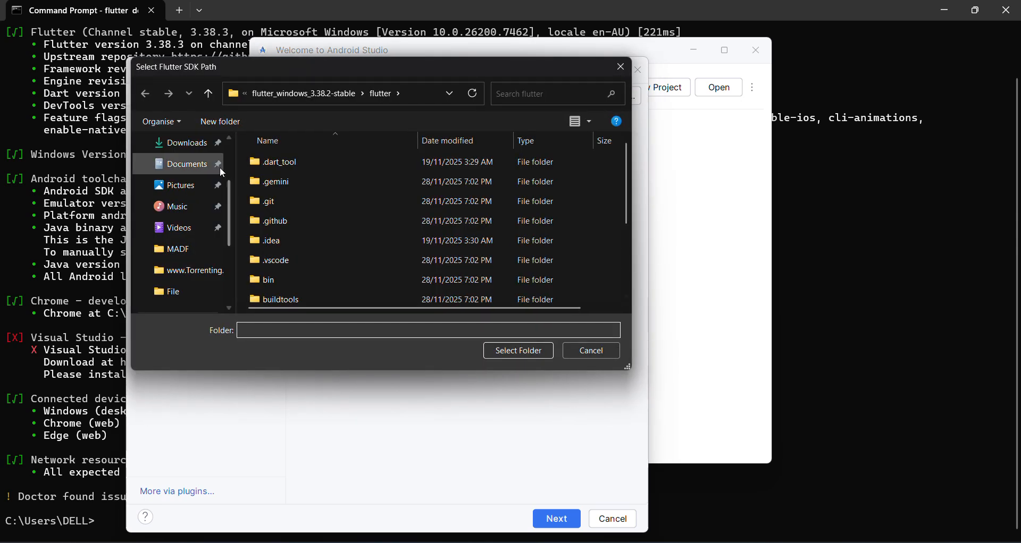
pyautogui.scroll(-2, 175, 271)
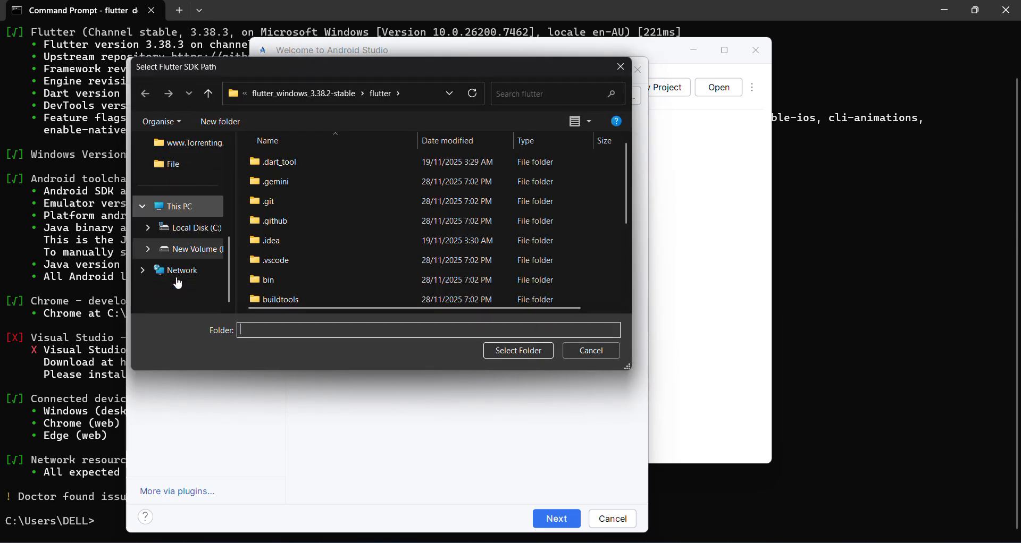
pyautogui.click(180, 249)
pyautogui.click(282, 278)
pyautogui.doubleClick(281, 280)
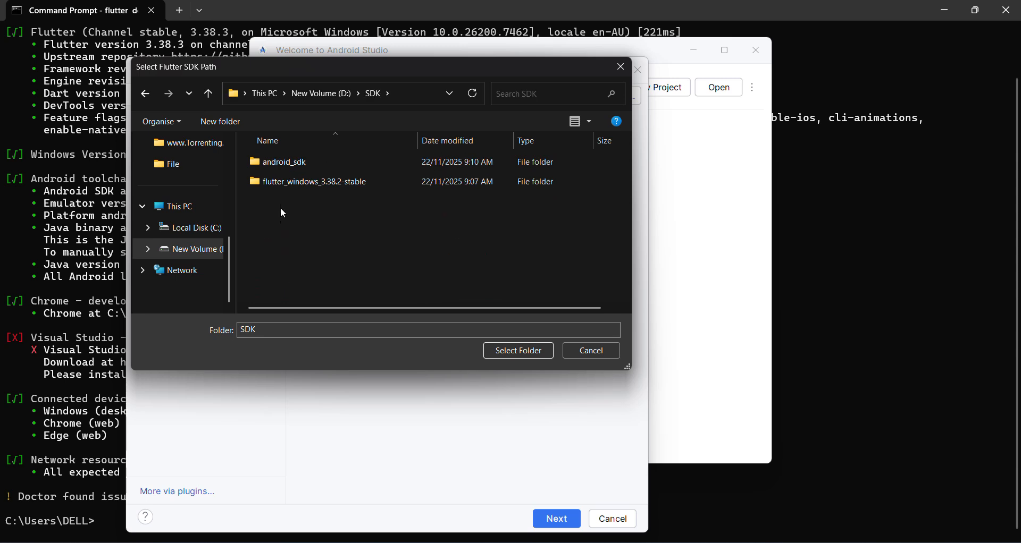
pyautogui.doubleClick(327, 182)
pyautogui.click(270, 164)
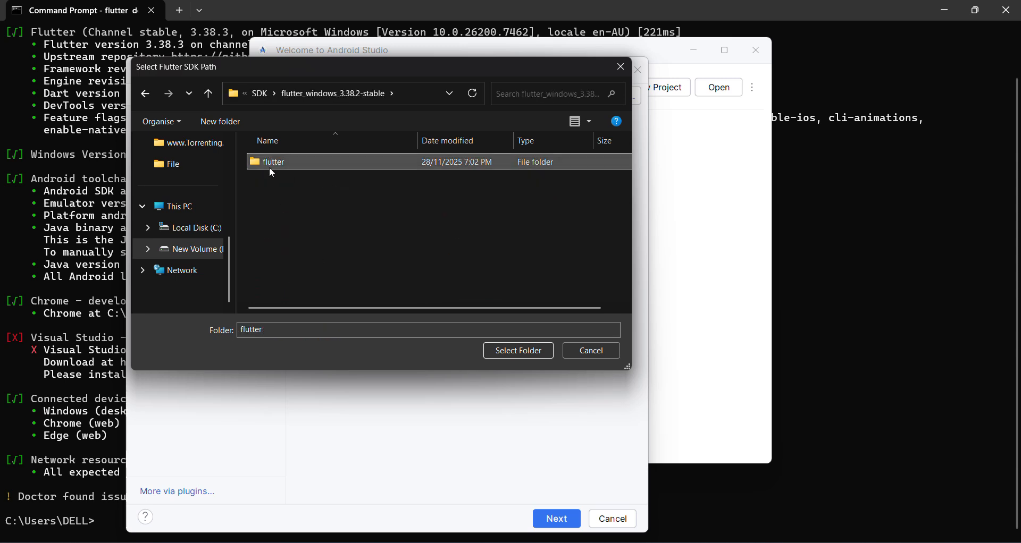
pyautogui.doubleClick(296, 160)
pyautogui.scroll(-2, 281, 226)
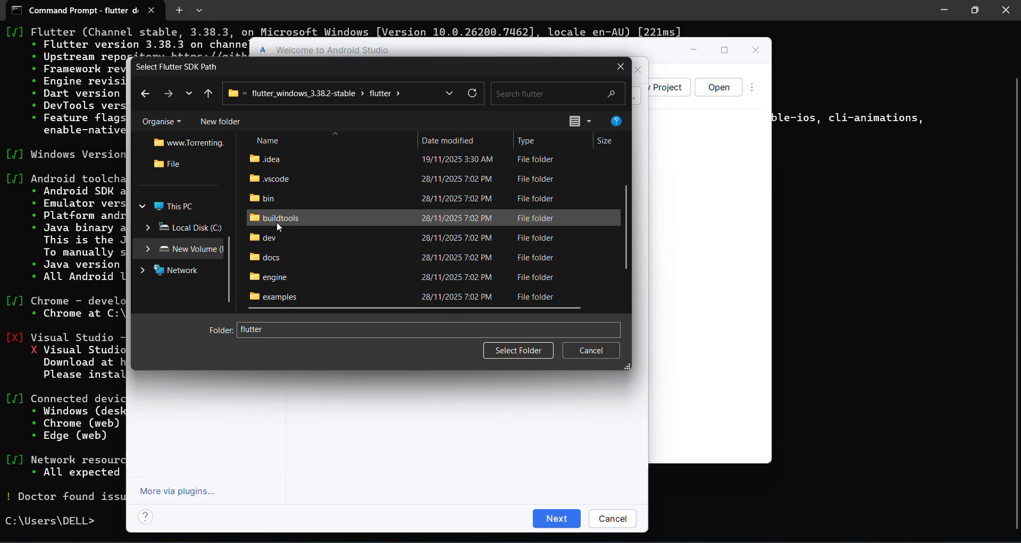
pyautogui.click(145, 94)
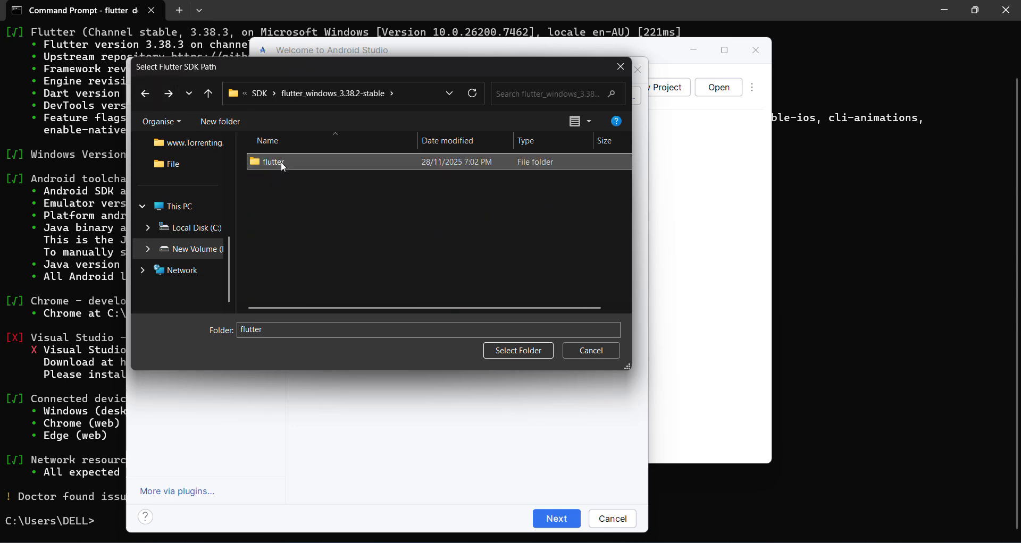
pyautogui.click(521, 351)
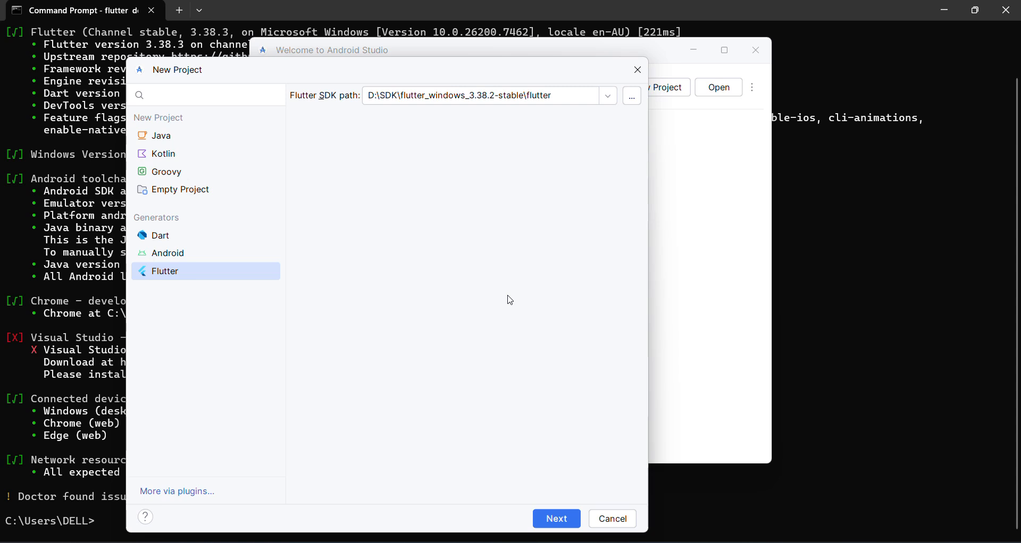
# - Continue to the new Flutter project's details and name the project madf_46_2026
pyautogui.click(556, 520)
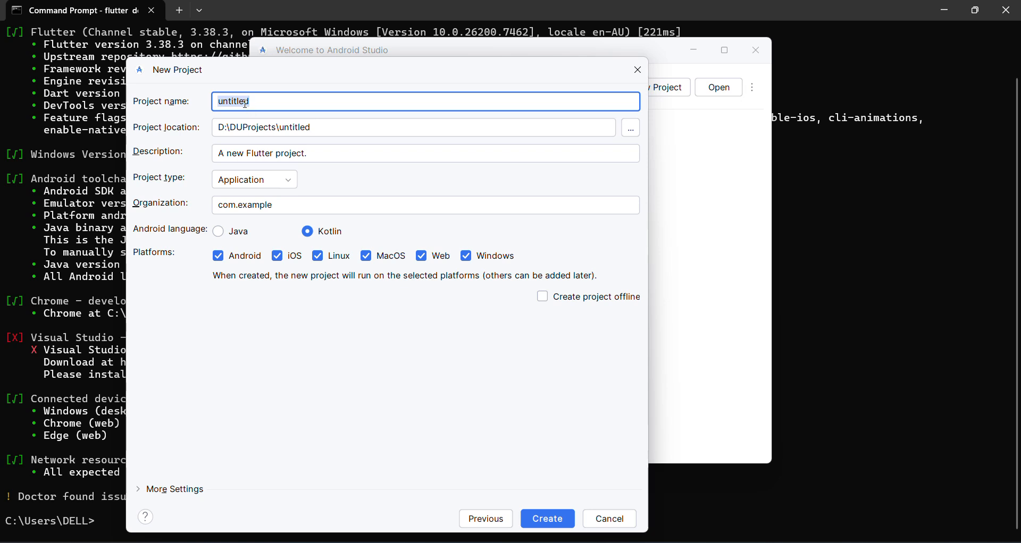
pyautogui.write('MAD')
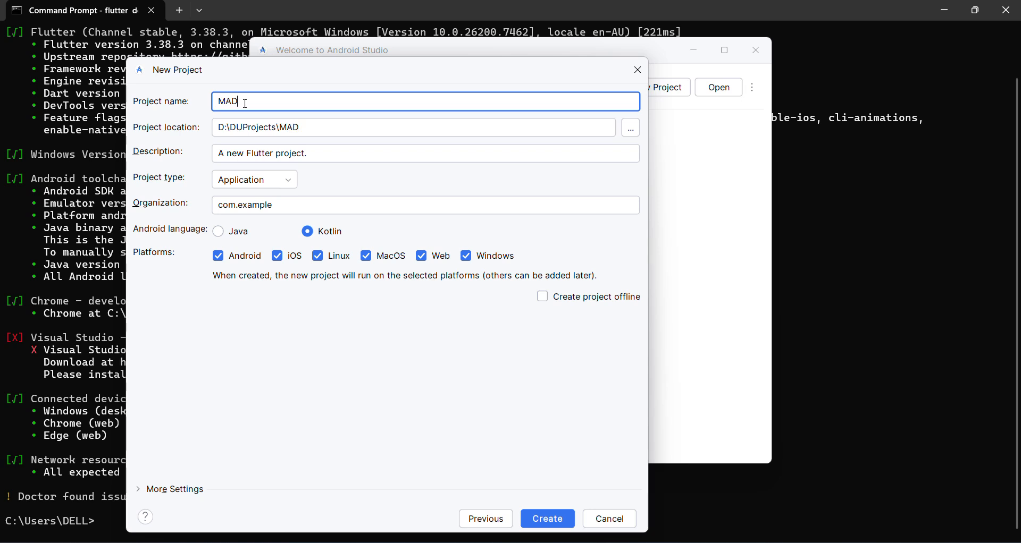
pyautogui.press('BackSpace')
pyautogui.press('BackSpace')
pyautogui.press('BackSpace')
pyautogui.write('madf_46_')
pyautogui.write('2026')
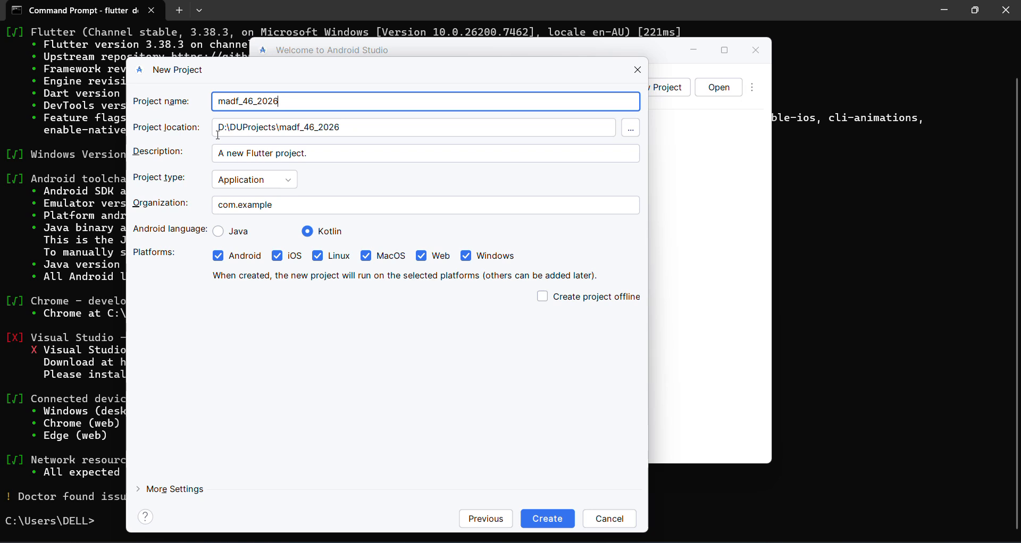
# - Switch to File Explorer, create a folder named Projects on New Volume (D:), and delete that folder again
pyautogui.moveTo(218, 127); pyautogui.dragTo(617, 128)
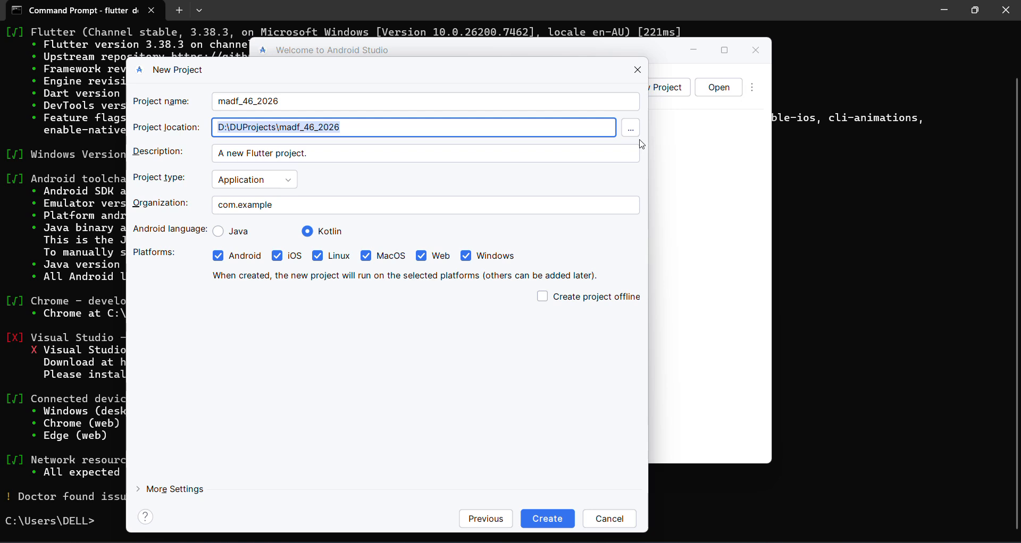
pyautogui.click(437, 542)
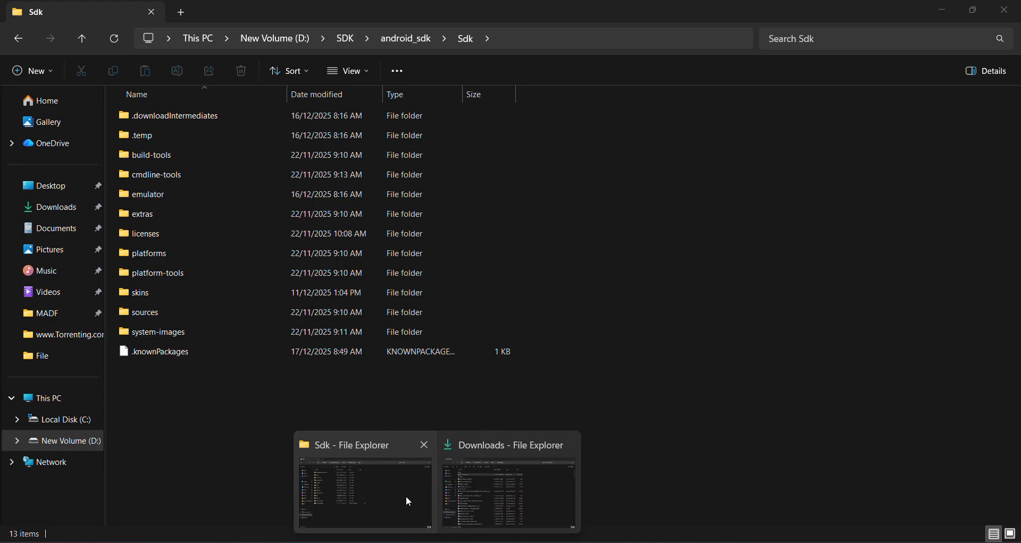
pyautogui.click(406, 496)
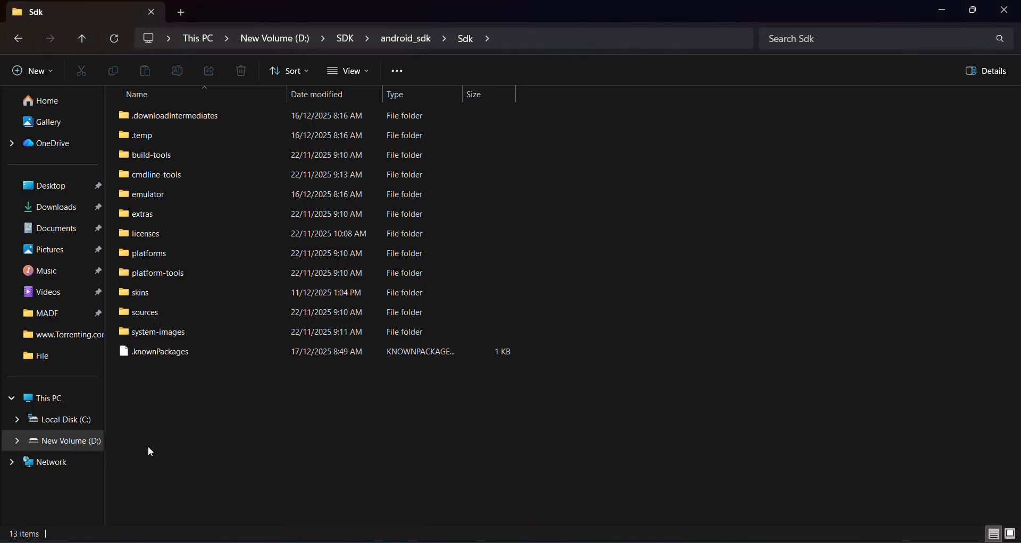
pyautogui.click(74, 447)
pyautogui.click(300, 414)
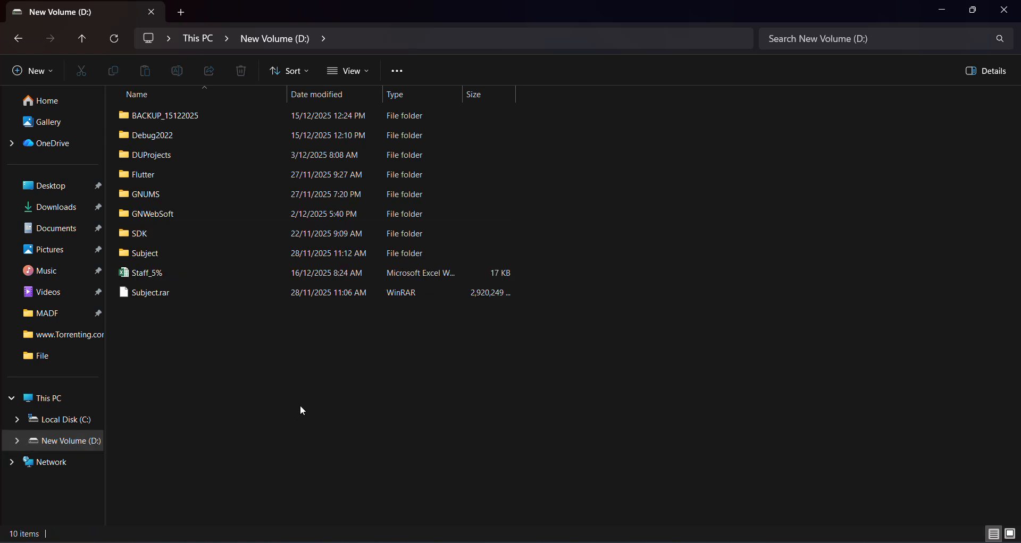
pyautogui.rightClick(300, 367)
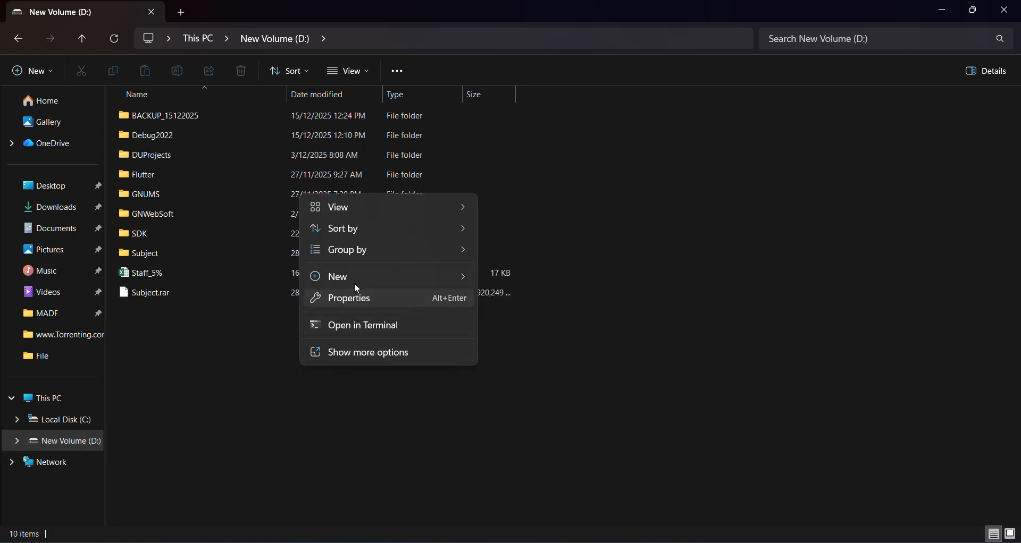
pyautogui.moveTo(354, 276)
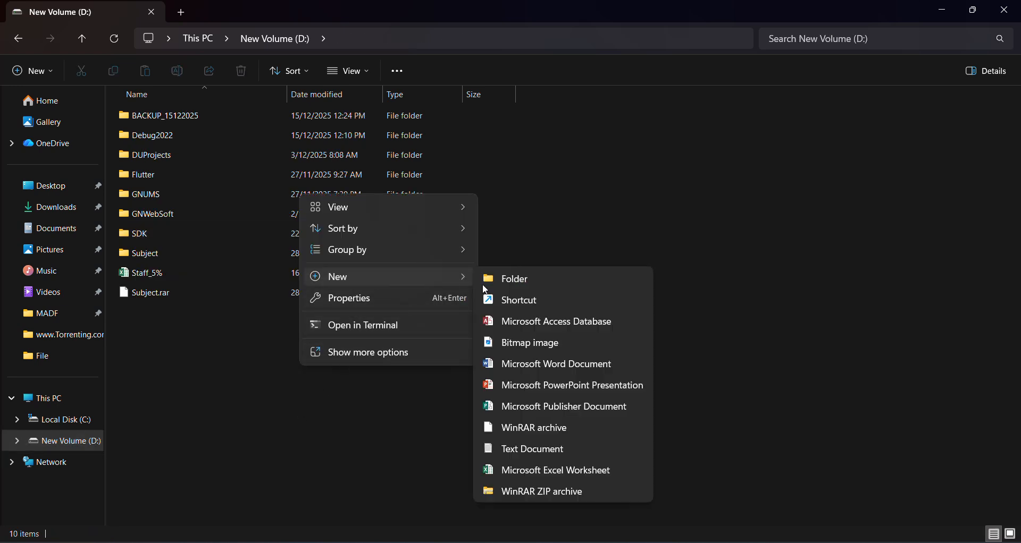
pyautogui.click(522, 282)
pyautogui.click(260, 339)
pyautogui.click(169, 314)
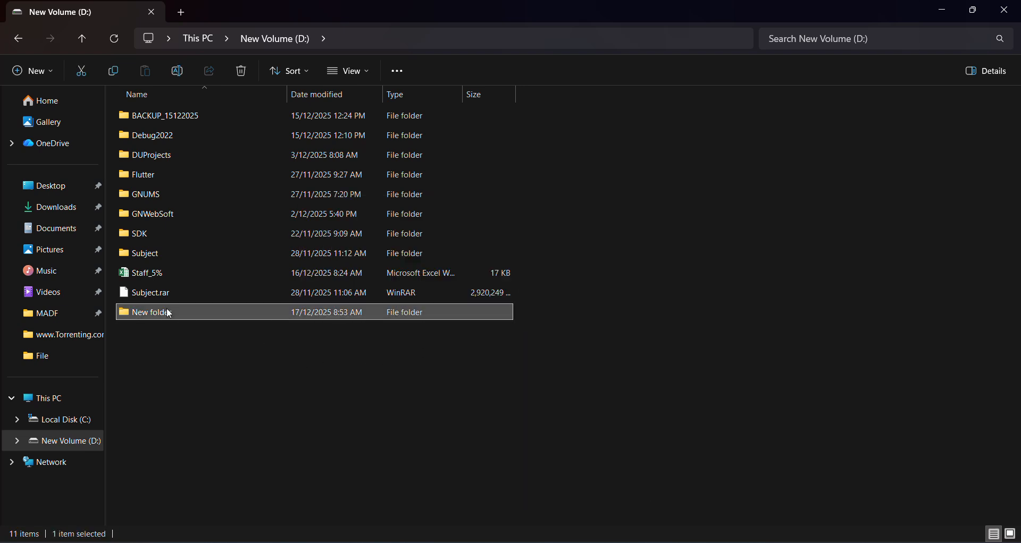
pyautogui.click(169, 316)
pyautogui.write('Projects')
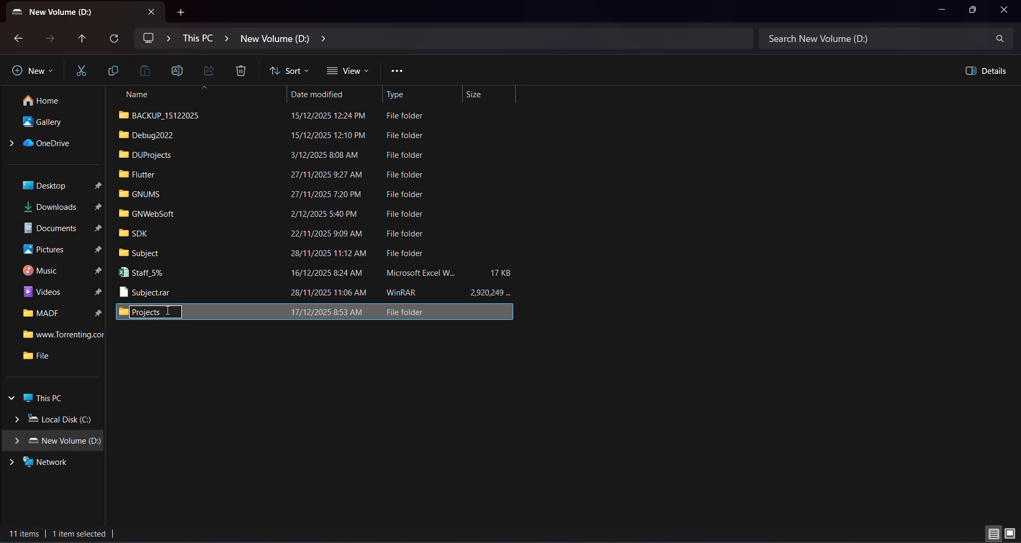
pyautogui.press('Return')
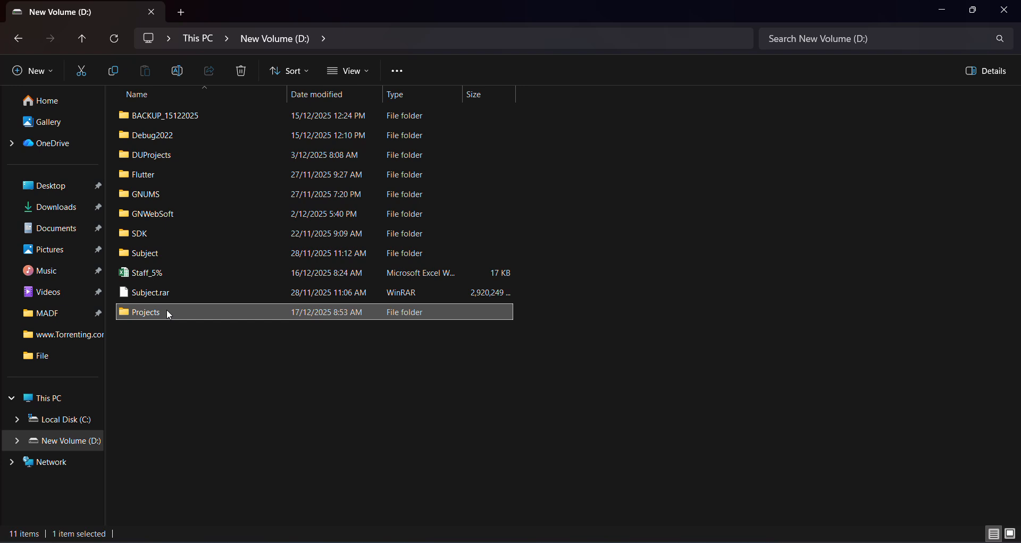
pyautogui.press('Delete')
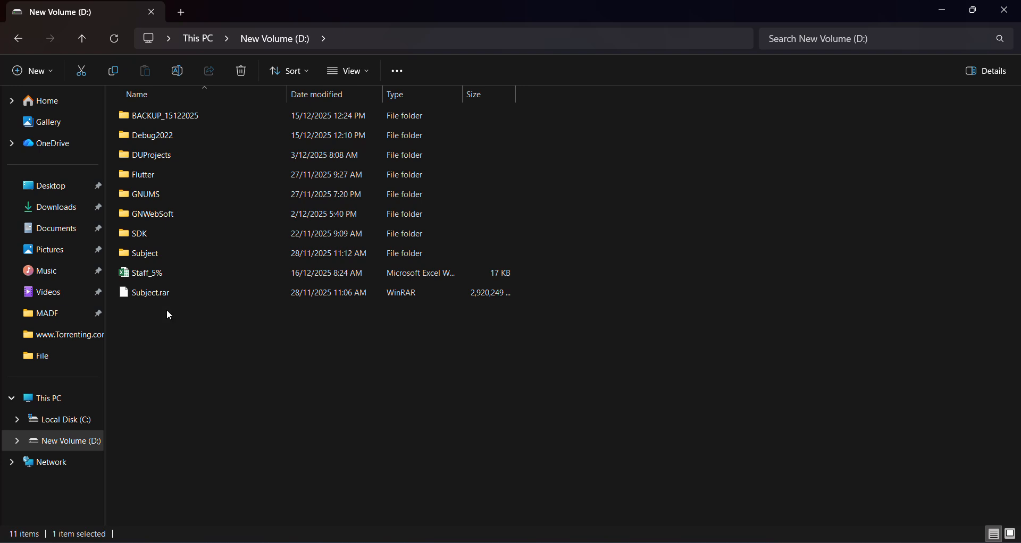
# - Check the DUProjects folder on New Volume (D:), return to Android Studio, and set the project location by browsing to D:\DUProjects
pyautogui.doubleClick(151, 155)
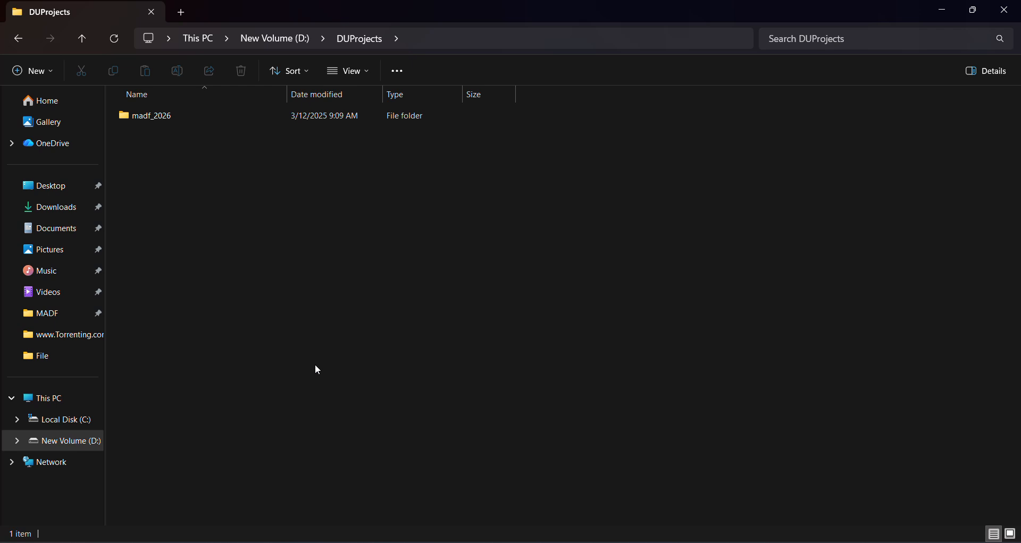
pyautogui.hotkey('alt', 'Tab')
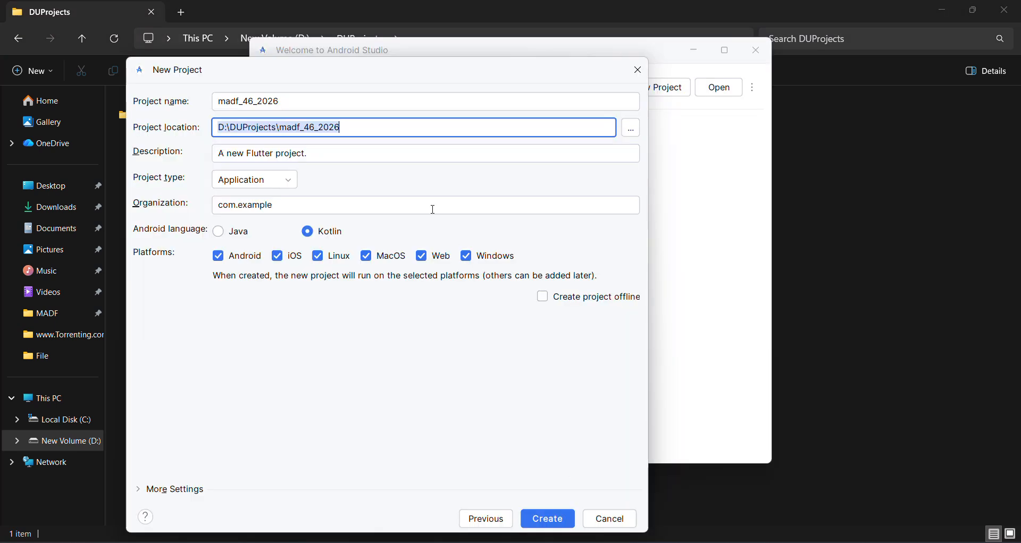
pyautogui.click(631, 130)
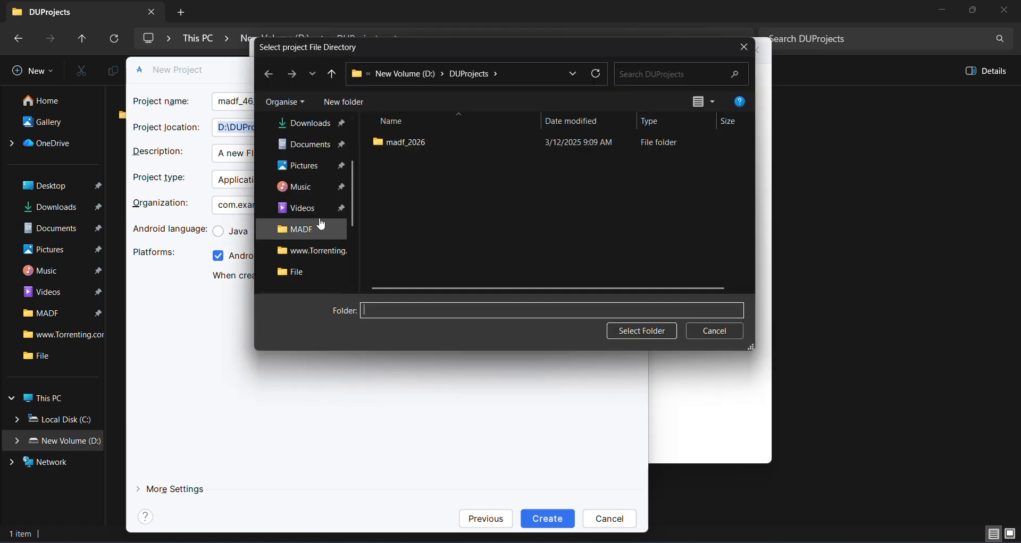
pyautogui.scroll(-3, 319, 234)
pyautogui.click(309, 229)
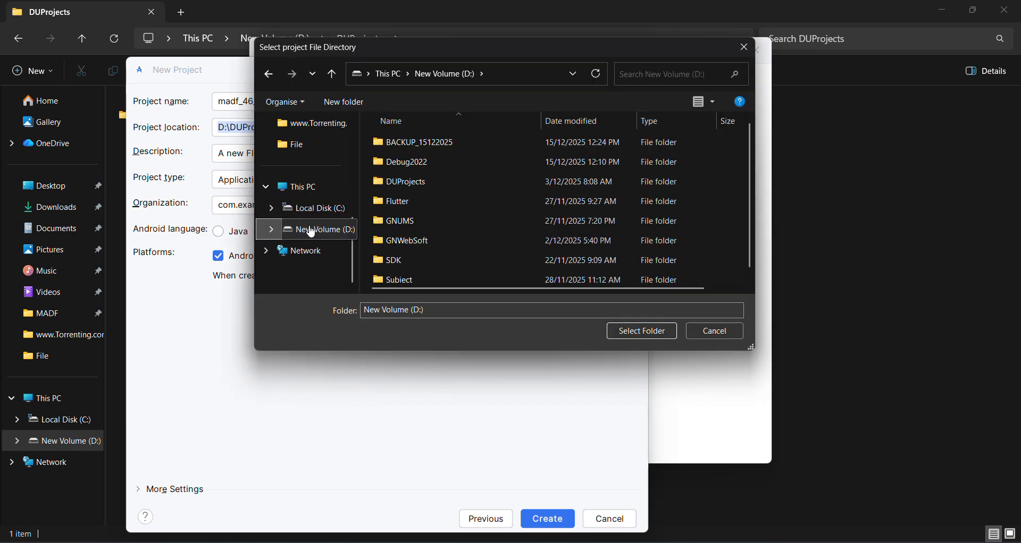
pyautogui.doubleClick(414, 175)
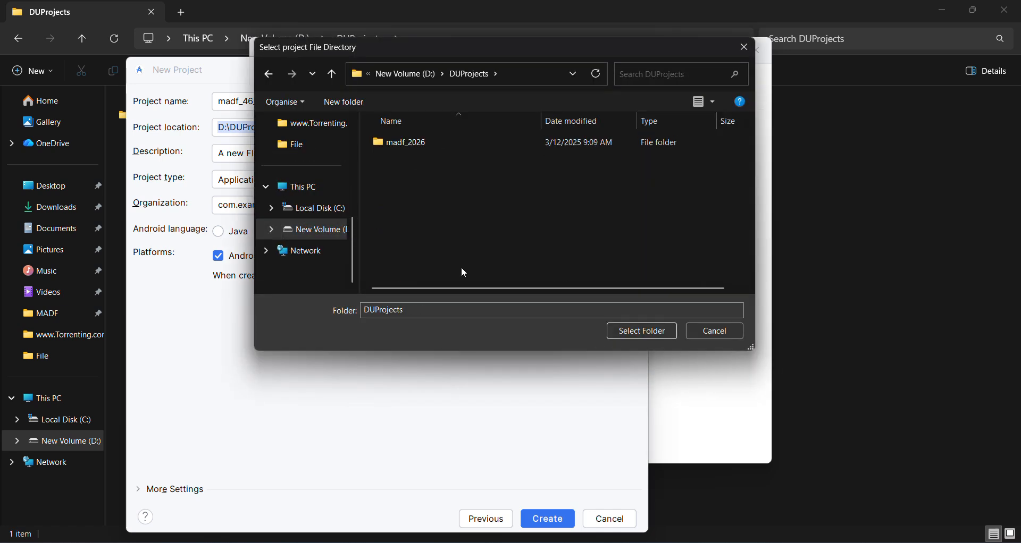
pyautogui.click(638, 332)
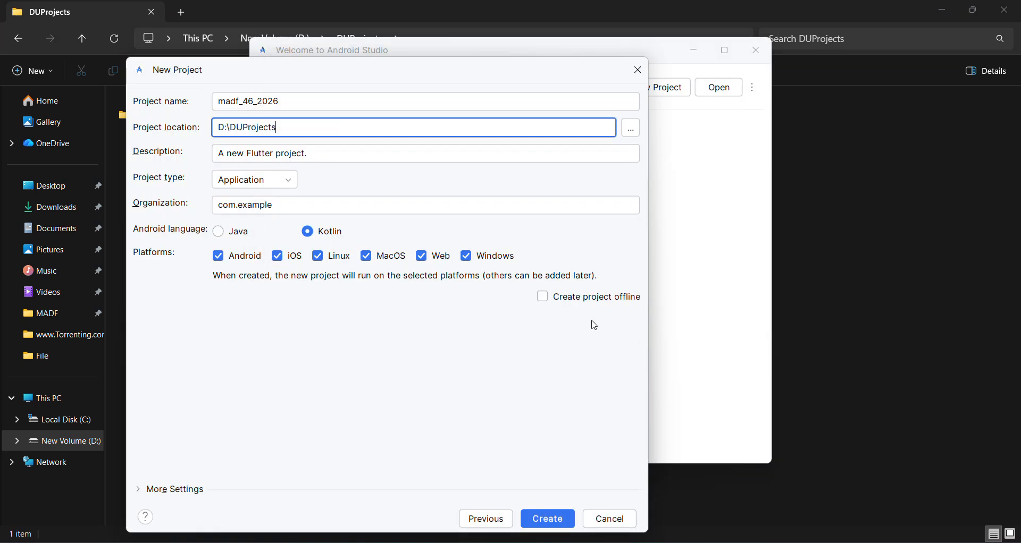
# - Append the copied project name to the project location so it reads D:\DUProjects\madf_46_2026
pyautogui.moveTo(280, 102); pyautogui.dragTo(120, 83)
pyautogui.hotkey('ctrl', 'c')
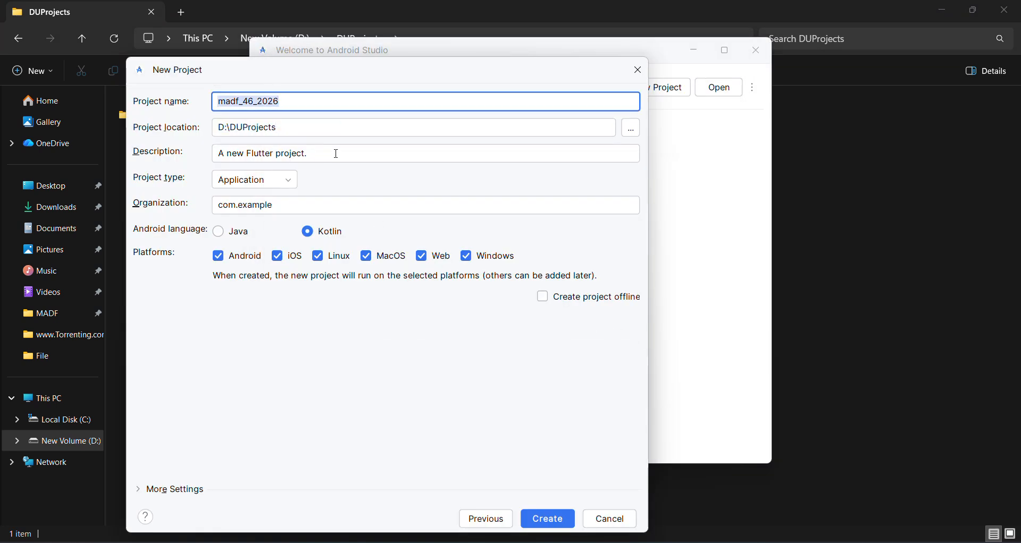
pyautogui.click(296, 119)
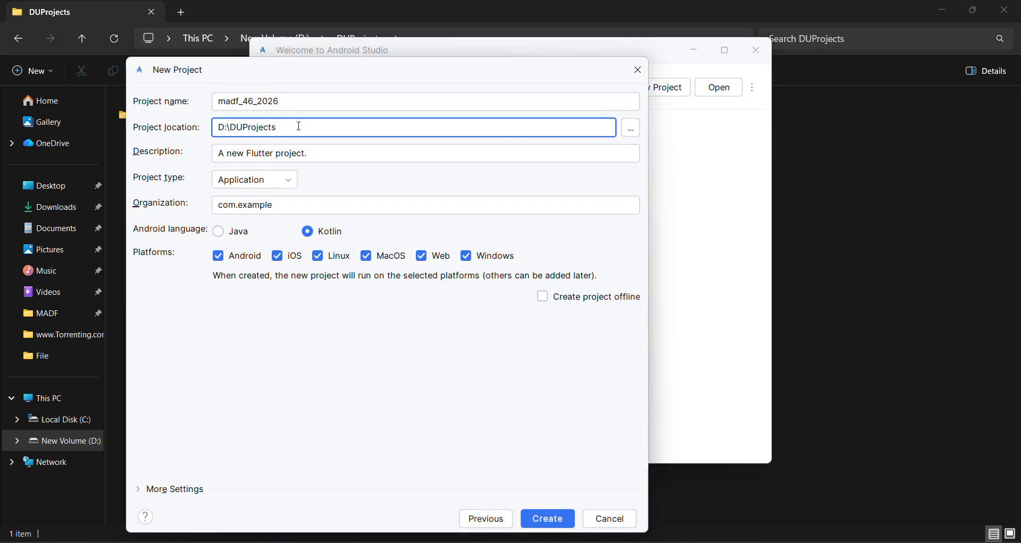
pyautogui.write('\\')
pyautogui.hotkey('ctrl', 'v')
# - Set the organization to com.du.madf_46_2026, reusing the copied project name for its last part
pyautogui.moveTo(239, 207); pyautogui.dragTo(329, 205)
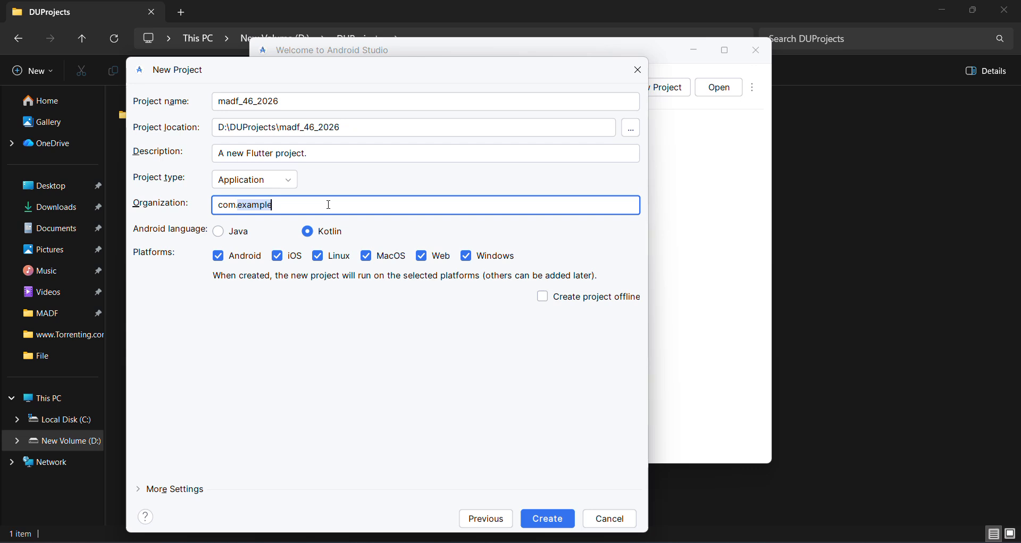
pyautogui.write('du')
pyautogui.moveTo(315, 96); pyautogui.dragTo(148, 103)
pyautogui.hotkey('ctrl', 'c')
pyautogui.click(273, 209)
pyautogui.write('.')
pyautogui.hotkey('ctrl', 'v')
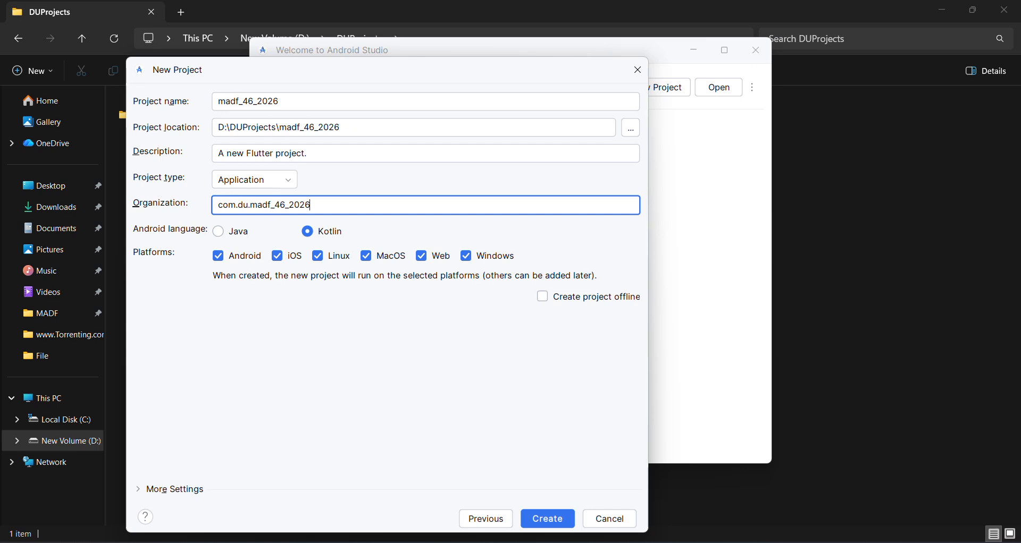
# - Switch to the browser, close the Flutter and Git pages, and open play.google.com/store/games?hl=en
pyautogui.hotkey('alt', 'Tab')
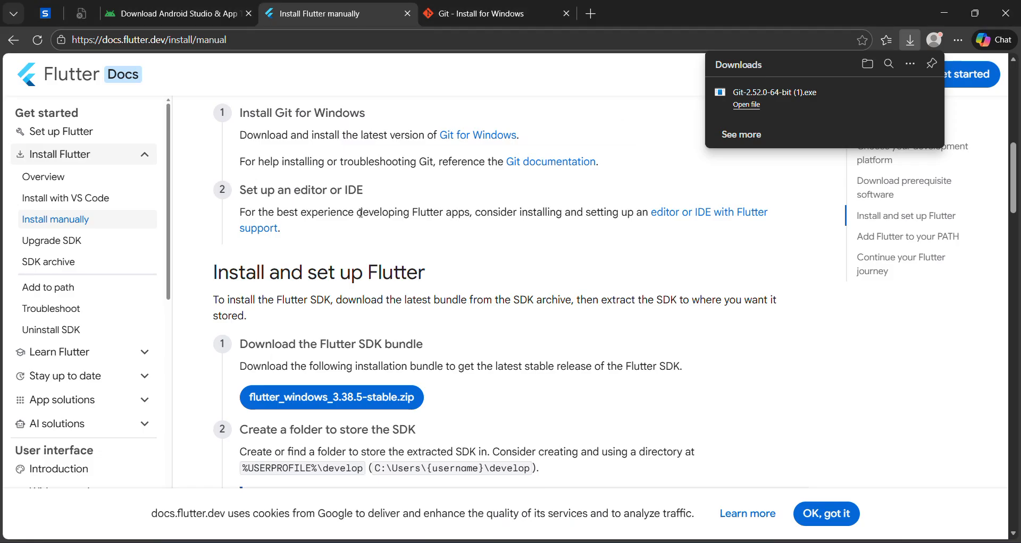
pyautogui.click(407, 13)
pyautogui.click(407, 13)
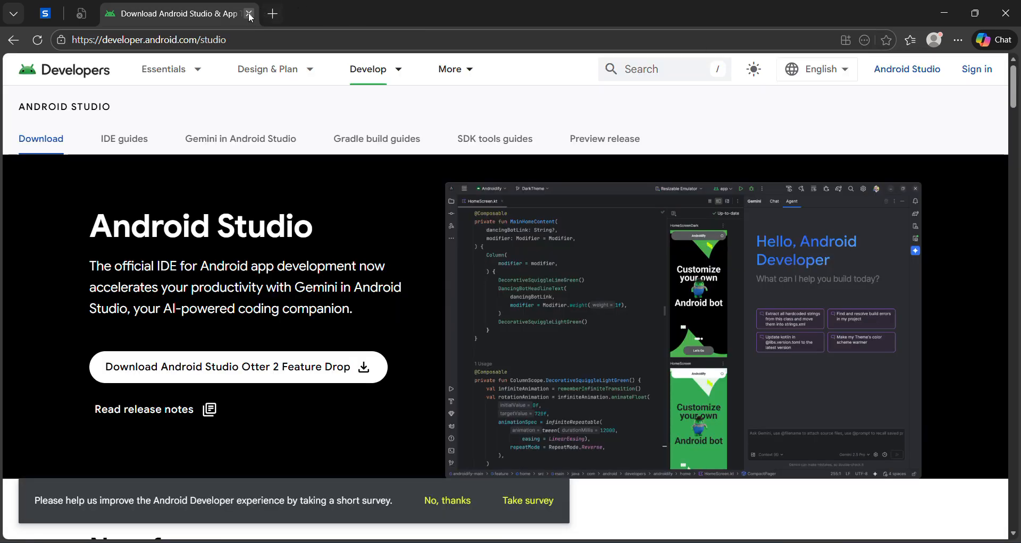
pyautogui.click(237, 34)
pyautogui.write('play.google.com/store/games?hl=en')
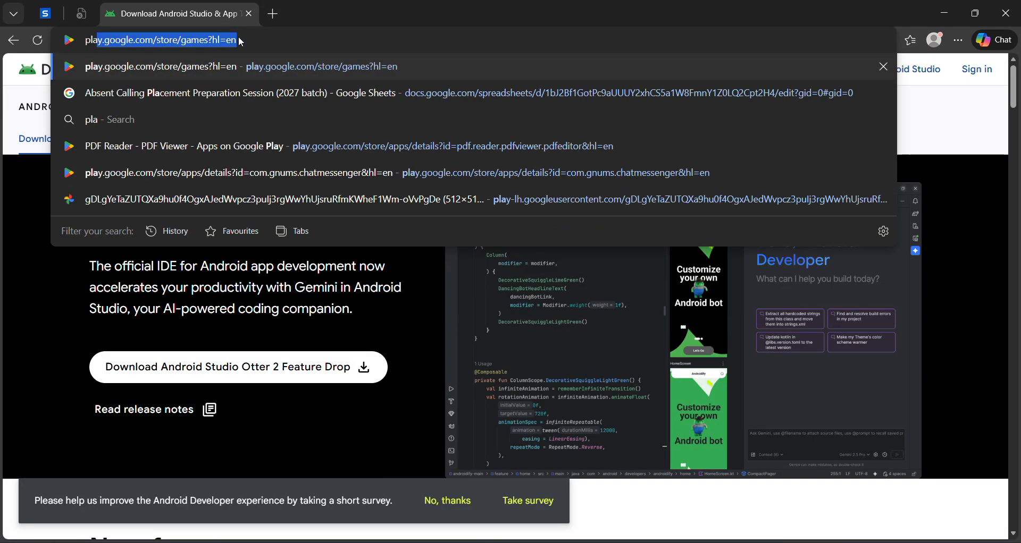
pyautogui.press('Return')
# - Look through the Google Play games and apps, open the Story TV app page, and highlight the package ID in its address
pyautogui.scroll(-5, 566, 345)
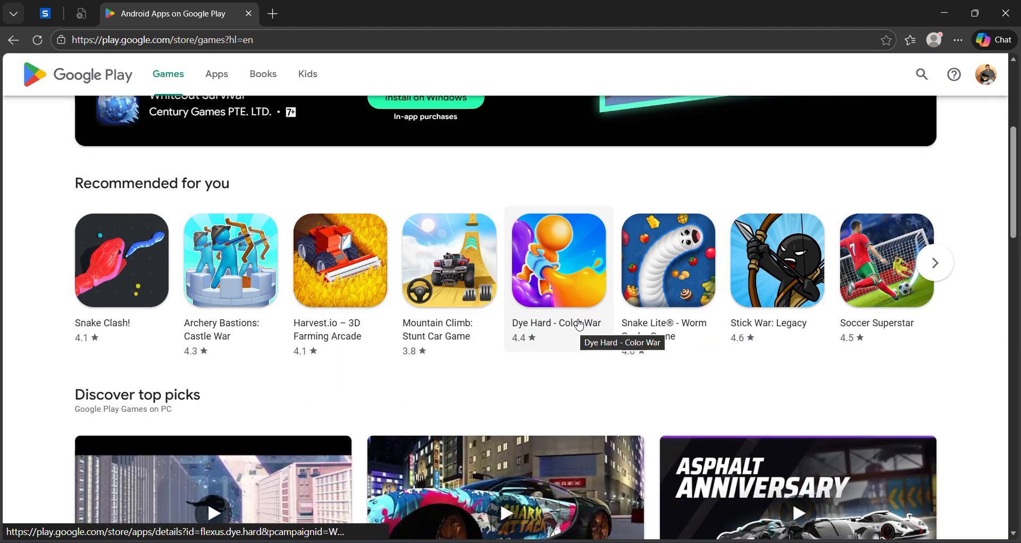
pyautogui.scroll(-5, 574, 335)
pyautogui.scroll(-3, 579, 325)
pyautogui.scroll(7, 217, 75)
pyautogui.click(216, 74)
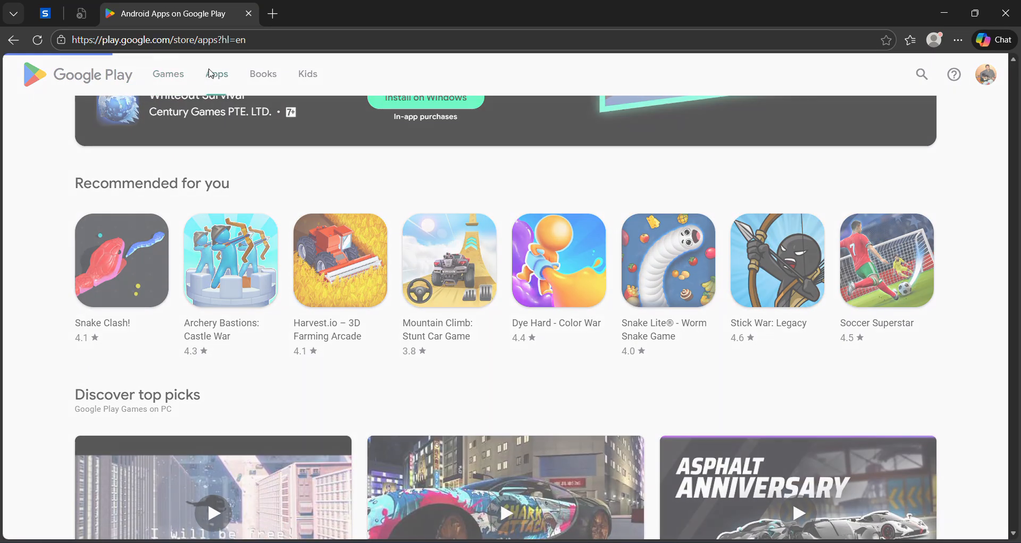
pyautogui.scroll(-5, 378, 390)
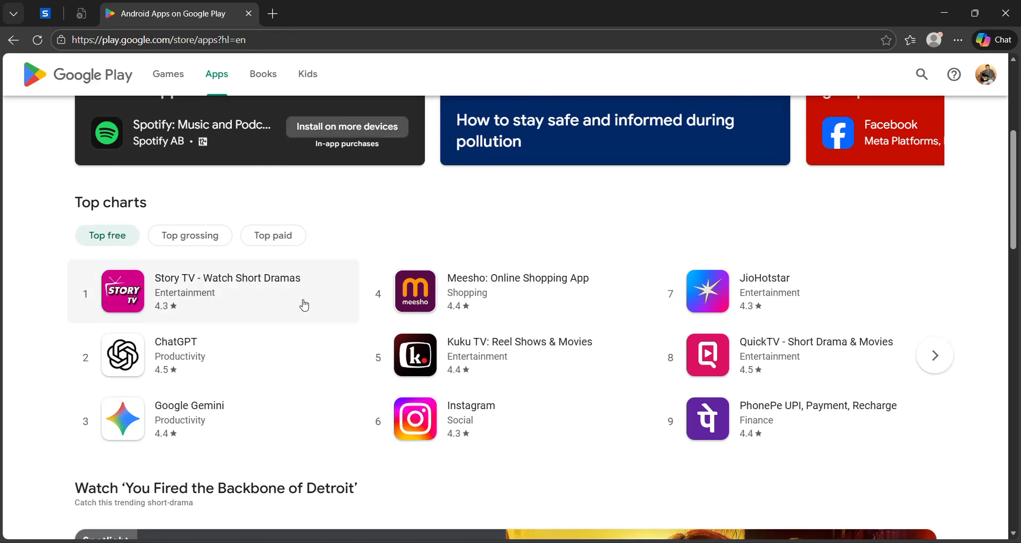
pyautogui.click(228, 298)
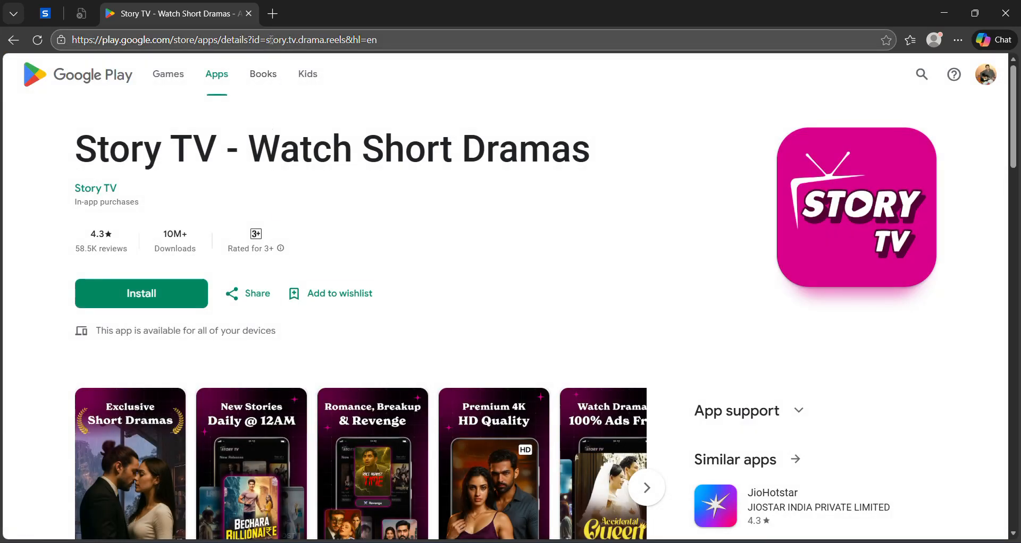
pyautogui.moveTo(268, 40); pyautogui.dragTo(351, 47)
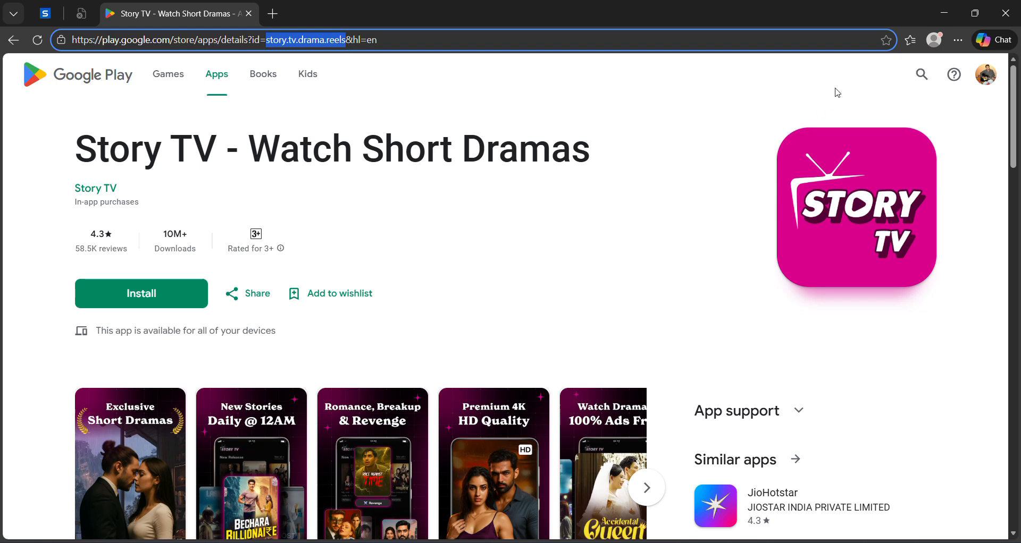
# - Search Google Play for whatsapp, open the WhatsApp Messenger page, and highlight the package ID in its address
pyautogui.click(921, 75)
pyautogui.write('whats')
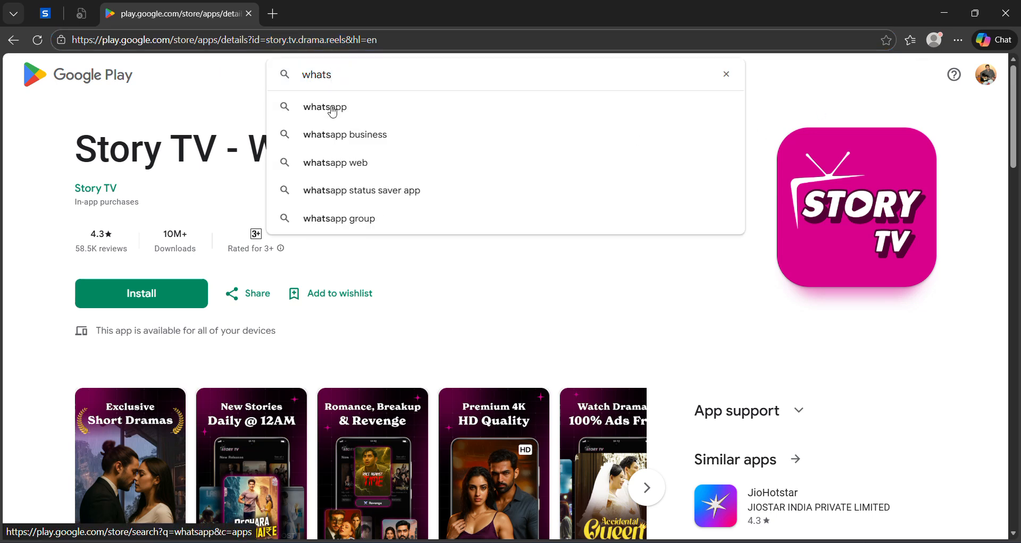
pyautogui.click(333, 112)
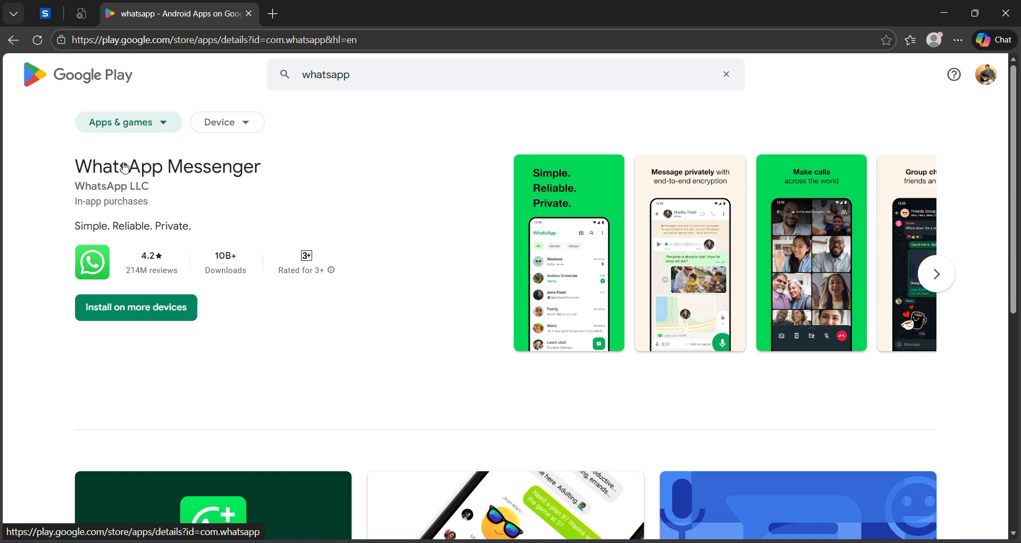
pyautogui.click(122, 166)
pyautogui.moveTo(266, 39); pyautogui.dragTo(325, 40)
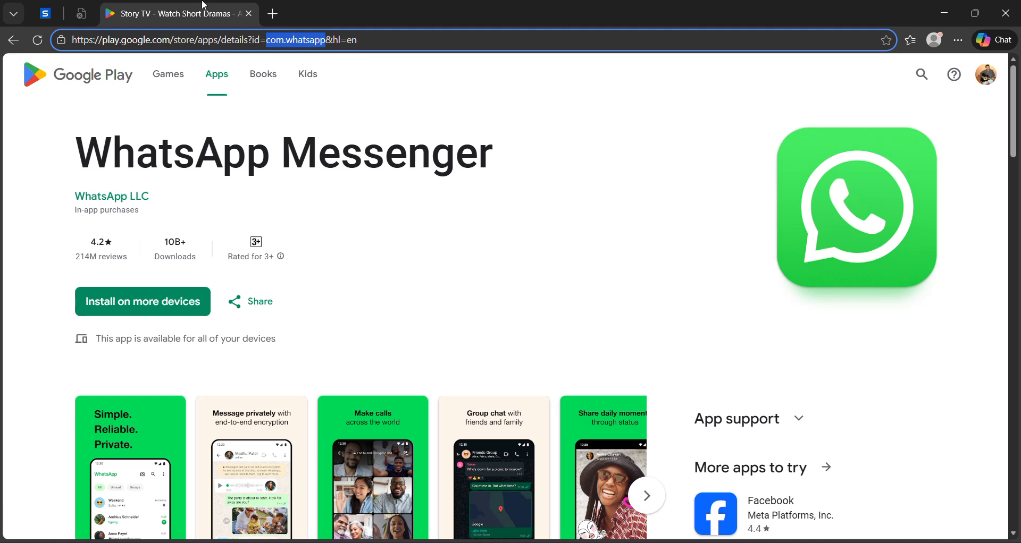
pyautogui.click(302, 40)
pyautogui.moveTo(266, 40); pyautogui.dragTo(326, 43)
pyautogui.click(341, 133)
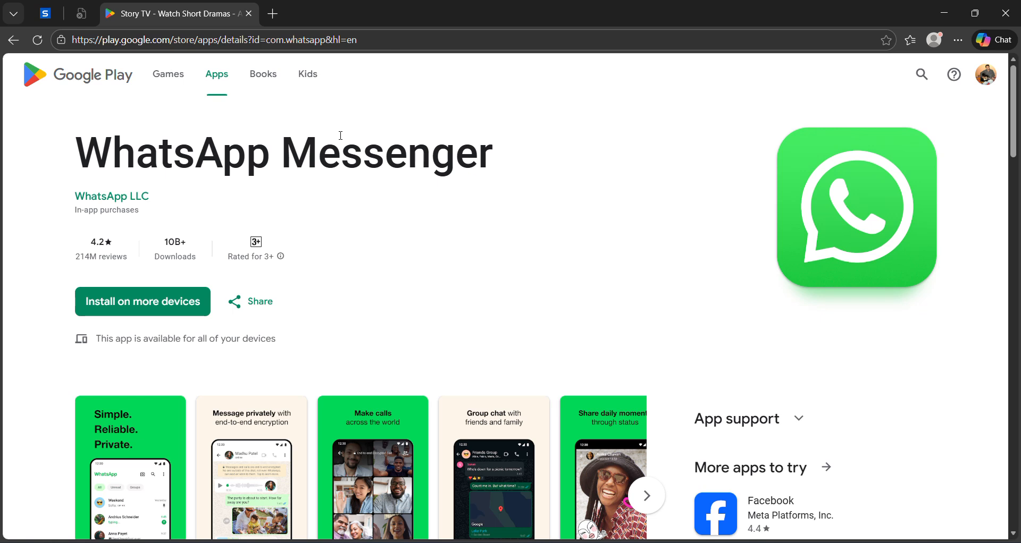
pyautogui.moveTo(260, 40); pyautogui.dragTo(326, 42)
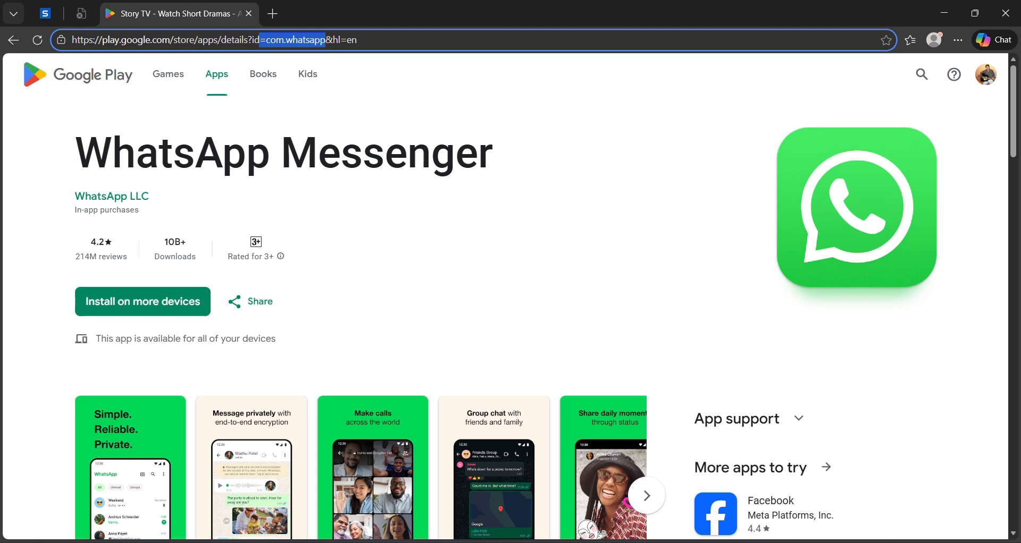
# - Return to Android Studio, review the project's organization, and exclude Linux and MacOS from the target platforms
pyautogui.hotkey('alt', 'Tab')
pyautogui.hotkey('ctrl', 'a')
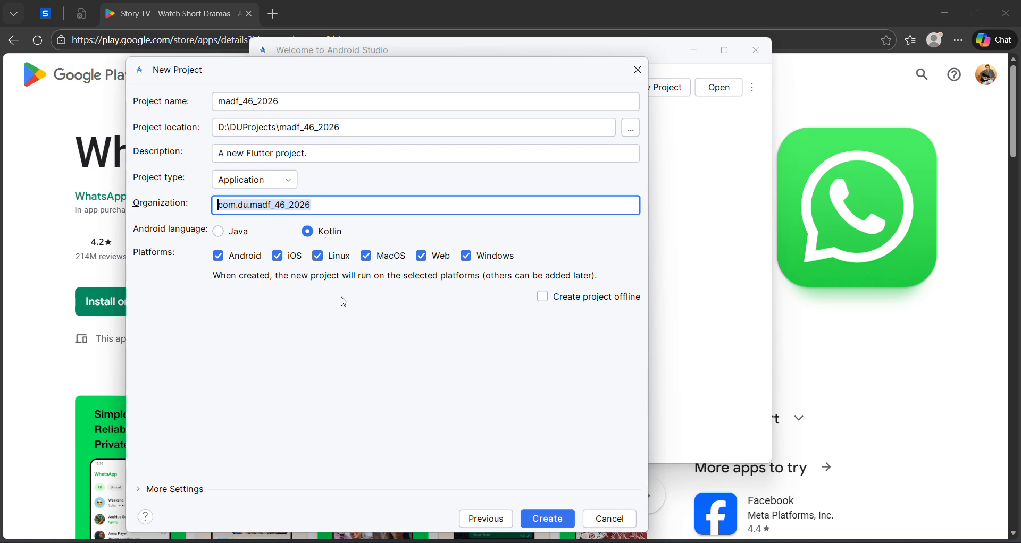
pyautogui.click(320, 258)
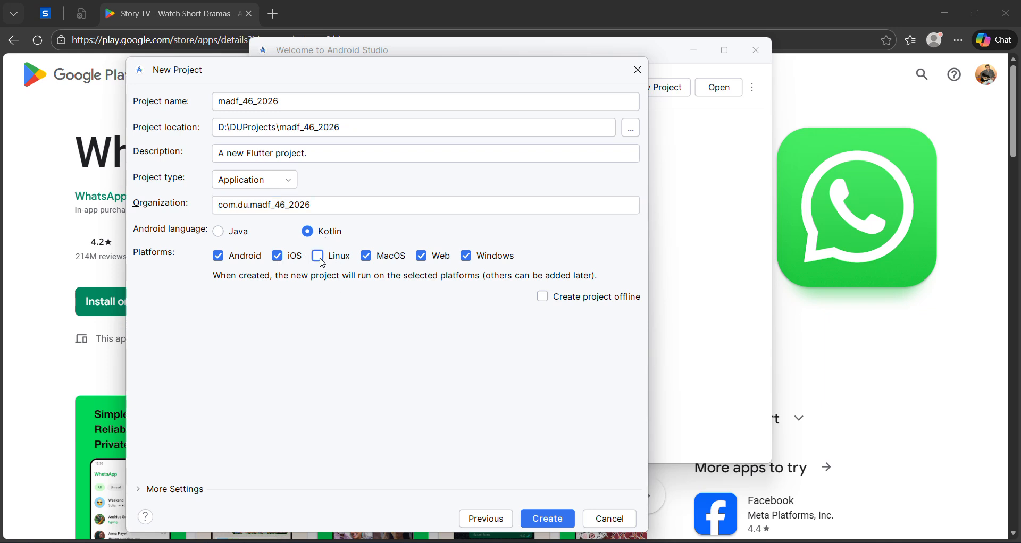
pyautogui.click(366, 257)
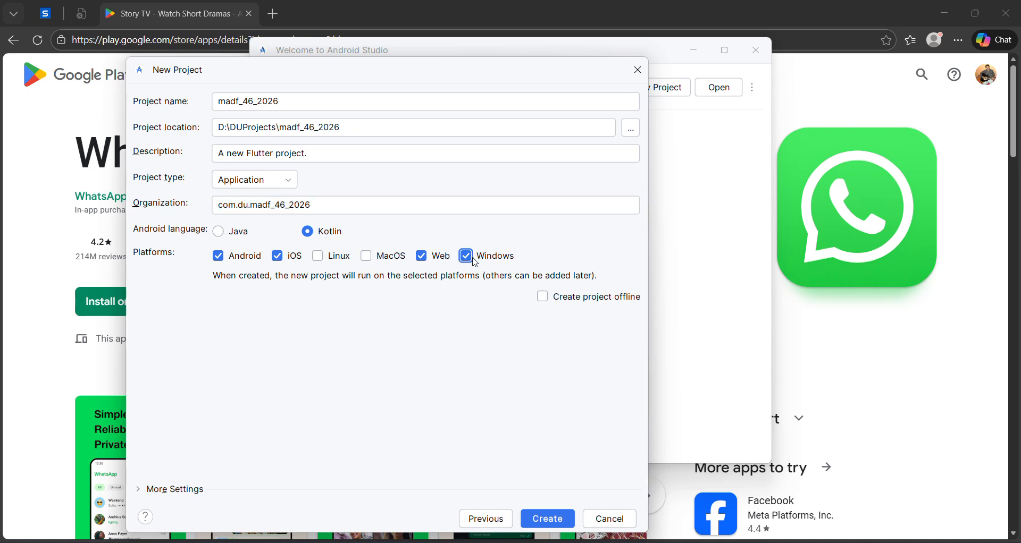